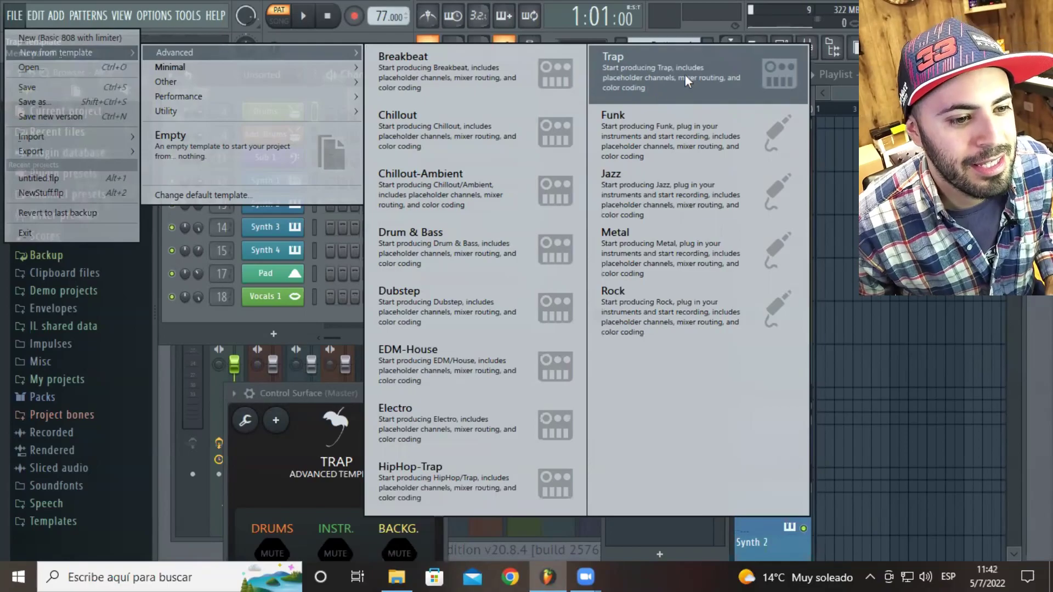
Open the piano roll of the Drums channel in the Trap template project.
left_click(222, 345)
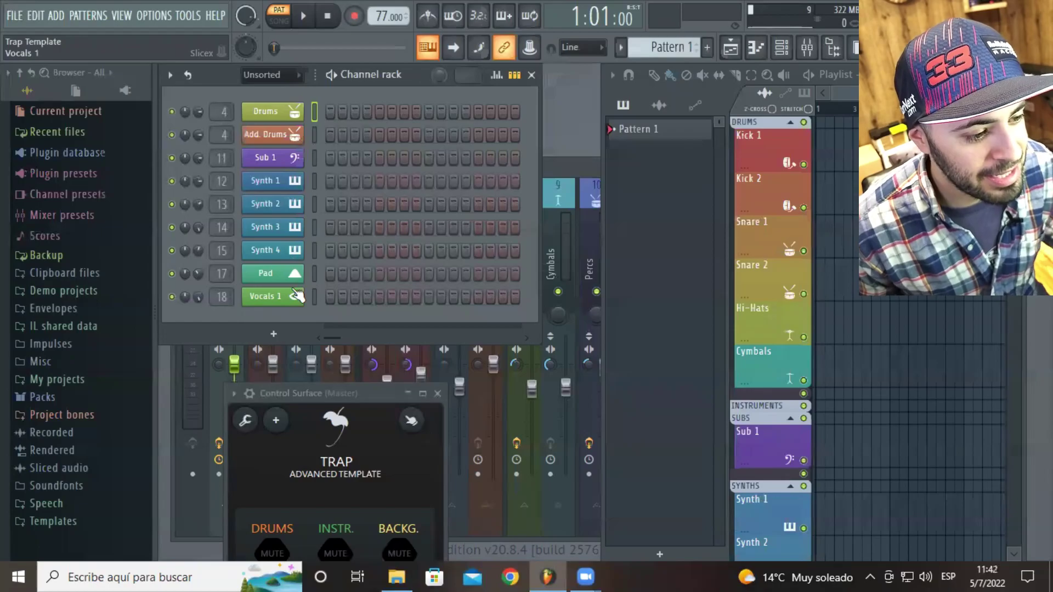
right_click(294, 120)
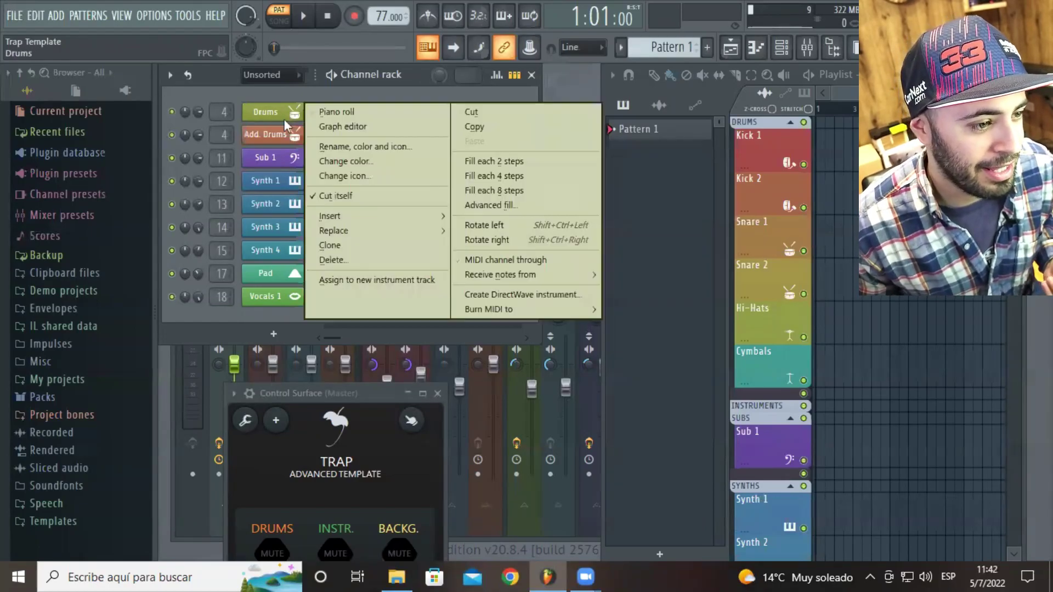
left_click(346, 111)
scroll(625, 346, "up", 3)
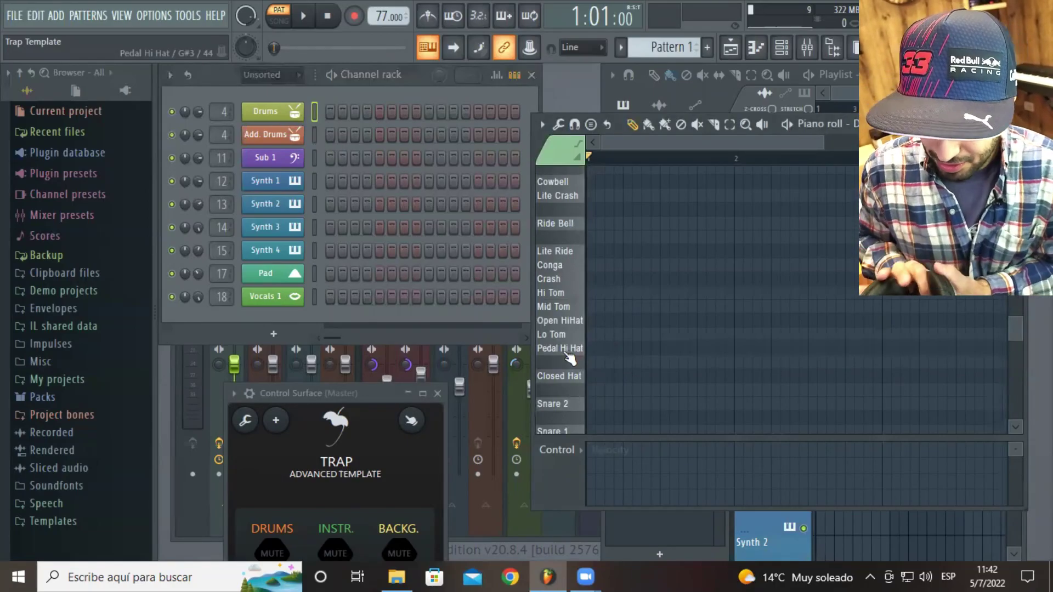
Audition the Kick Drum sound in the Drums piano roll.
scroll(570, 359, "down", 3)
left_click(575, 383)
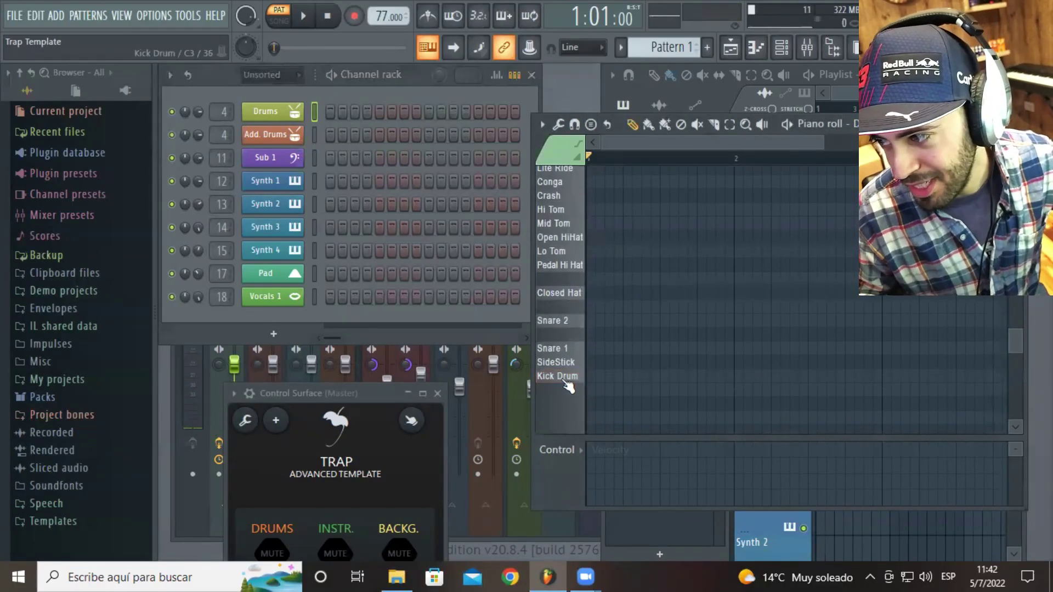
left_click(565, 381)
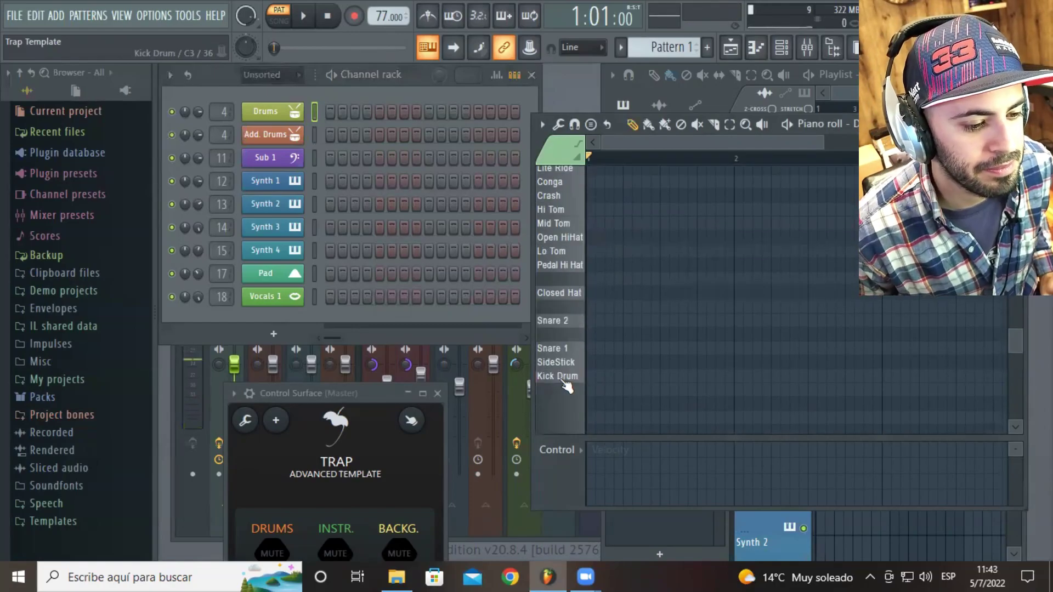
left_click(566, 384)
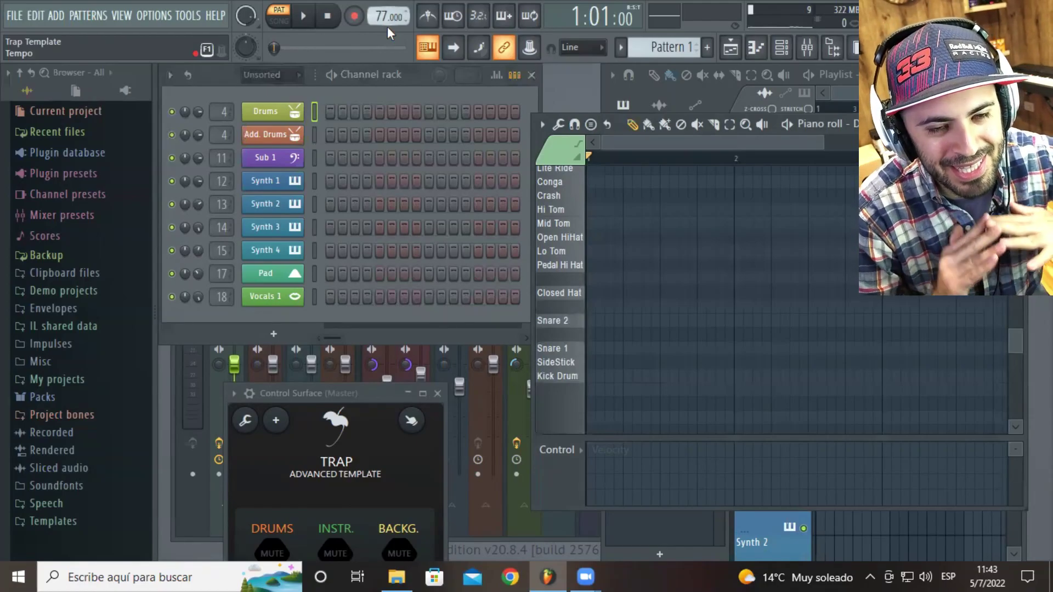
Place Kick Drum notes on steps 1 and 3 and a Snare 1 note on step 5 of bar 1, playing back the pattern.
left_click(591, 378)
key("space")
left_click(609, 377)
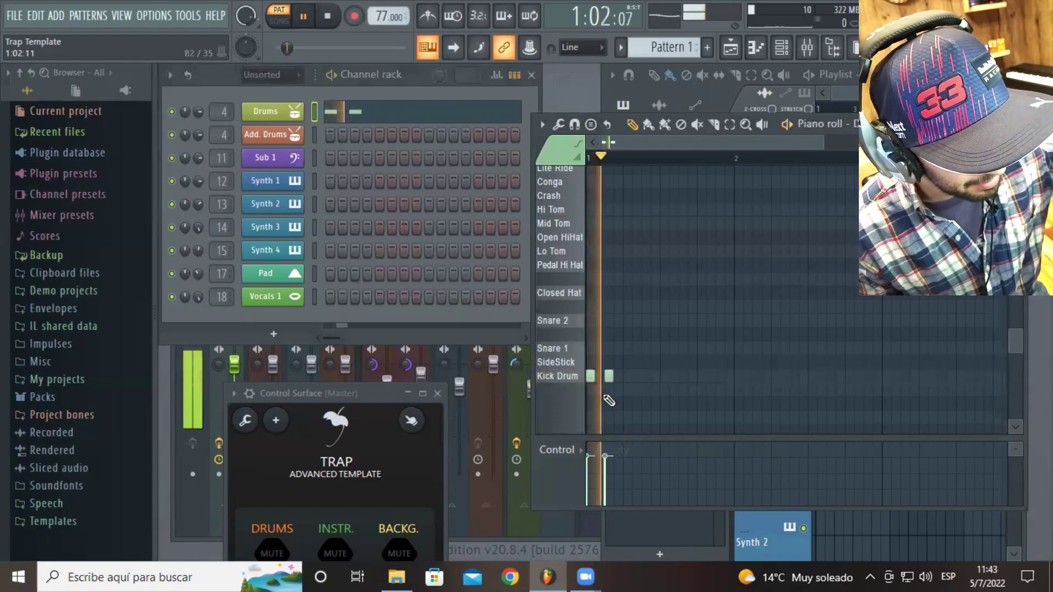
key("space")
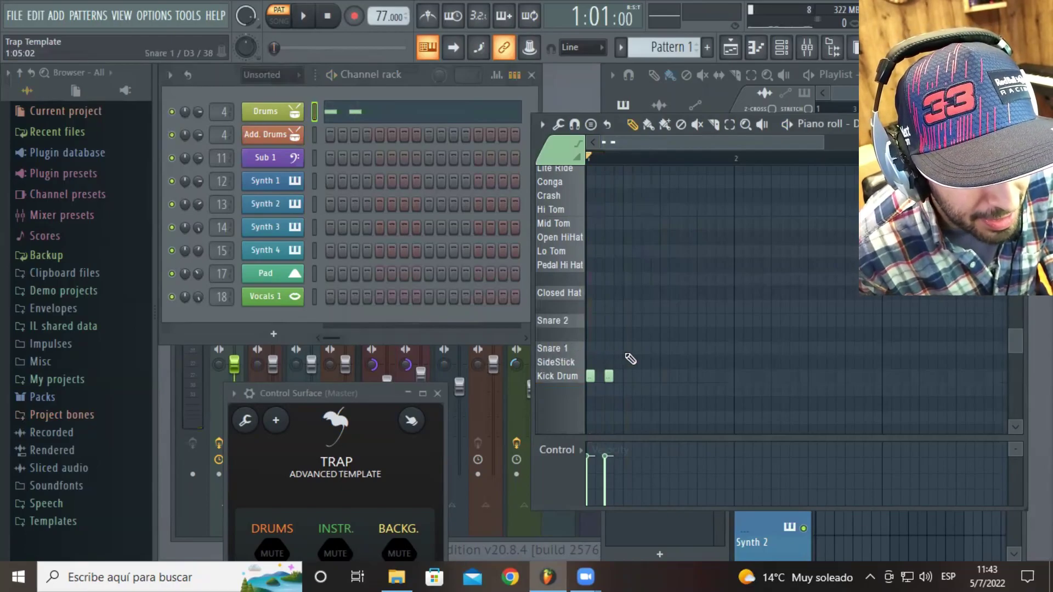
left_click(628, 349)
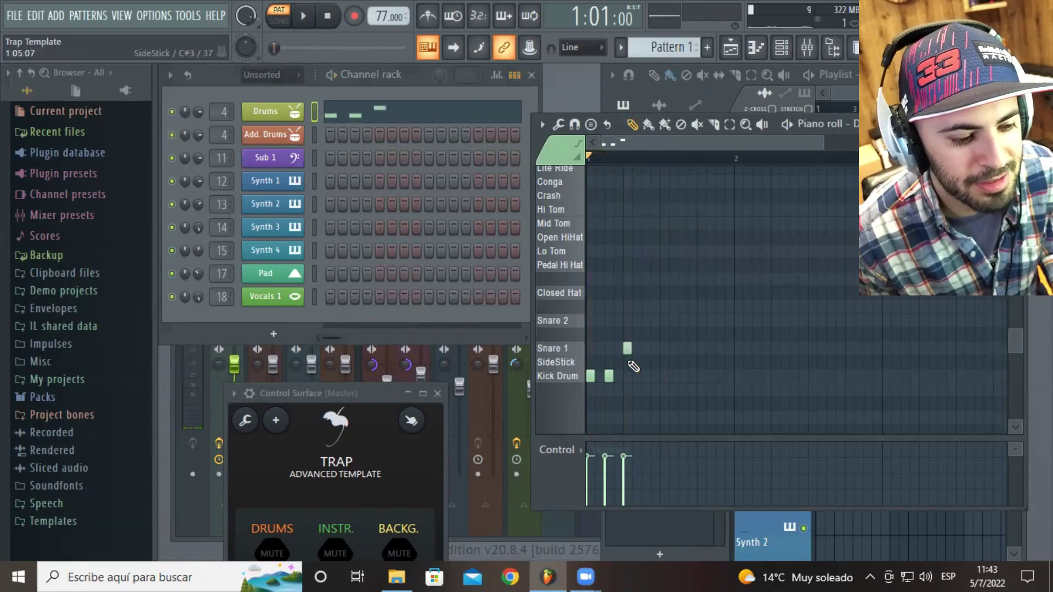
key("space")
key("space")
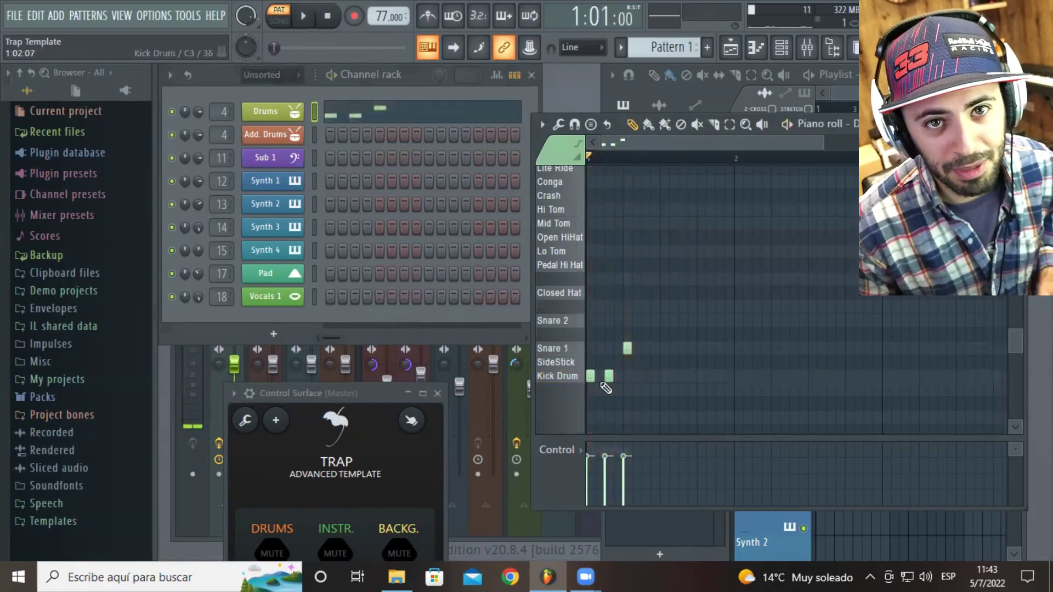
Add Kick Drum notes on steps 8, 10 and 11 and a Snare 1 note on step 13, and play the beat.
left_click(655, 376)
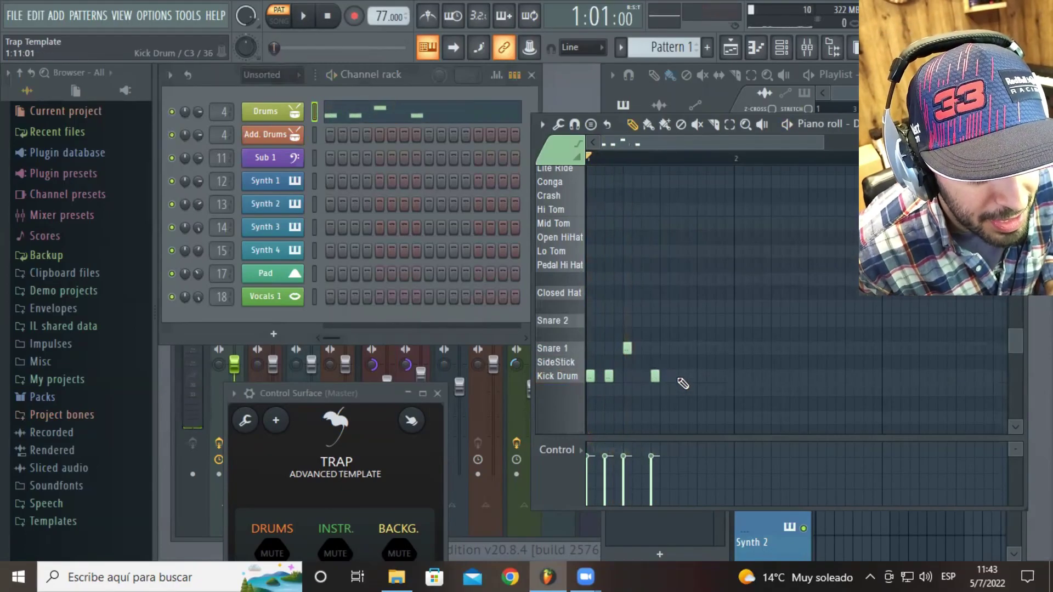
left_click(682, 376)
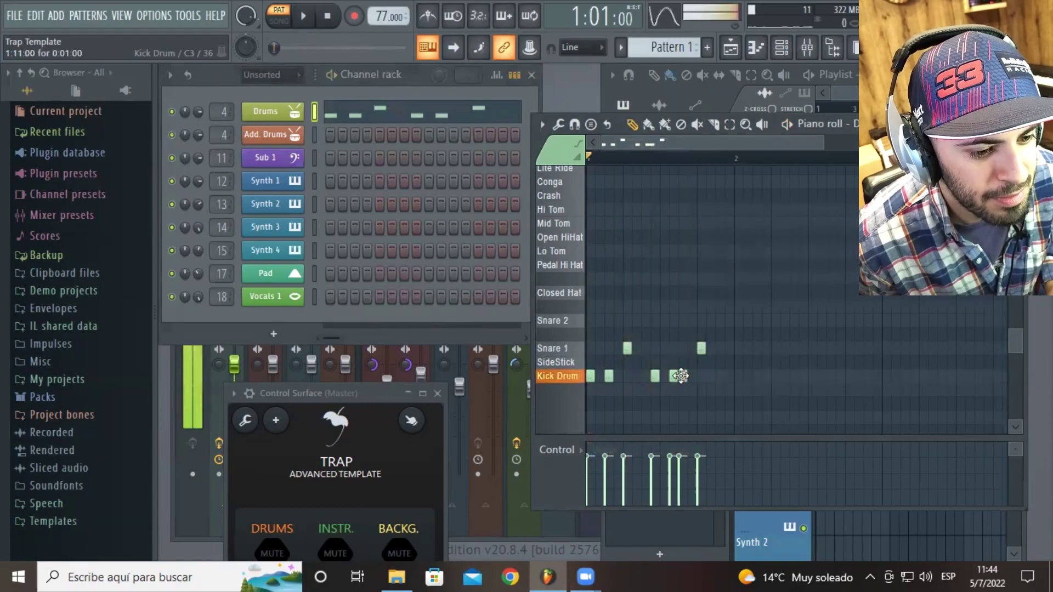
key("space")
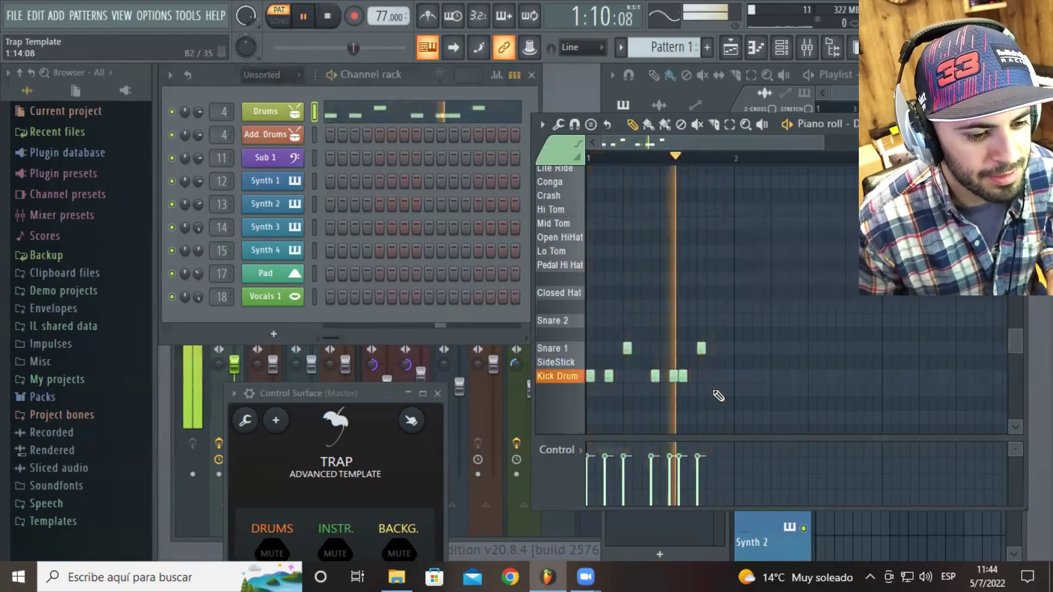
key("space")
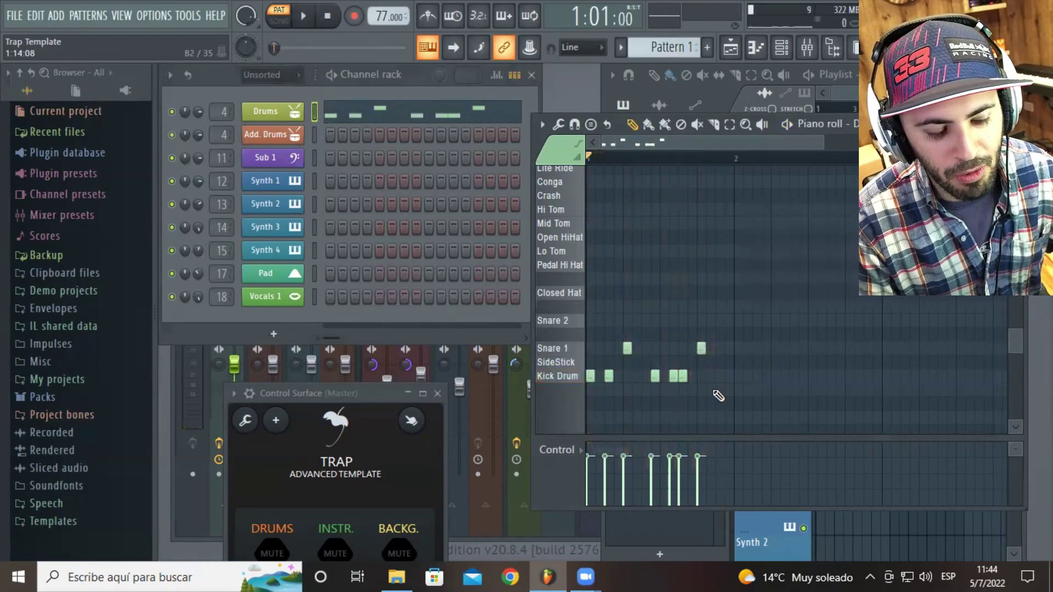
Open the Add. Drums instrument and audition its Crash, Splash and Ride pads.
left_click(266, 137)
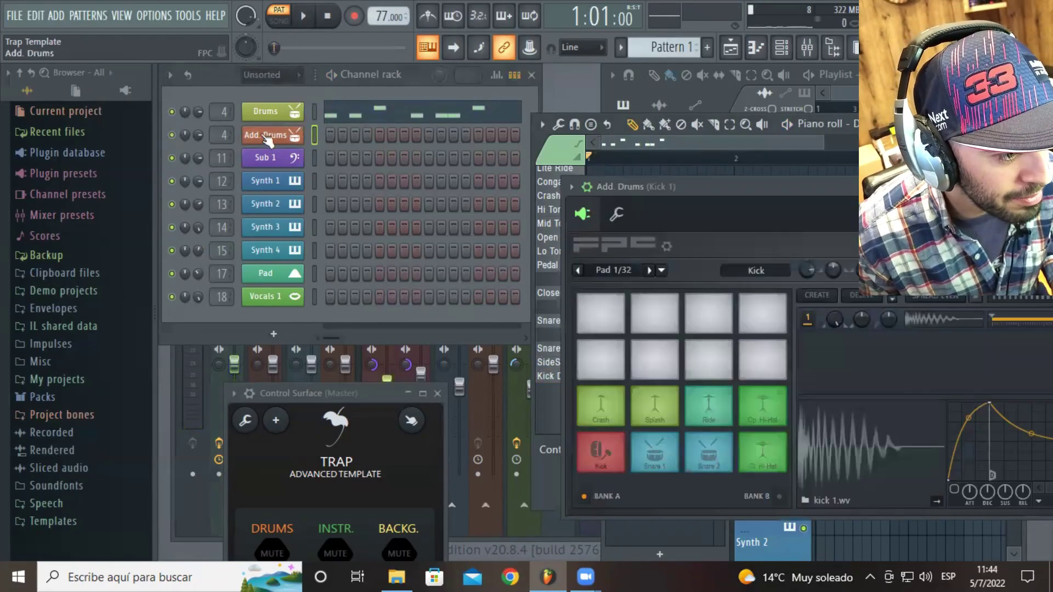
left_click(612, 410)
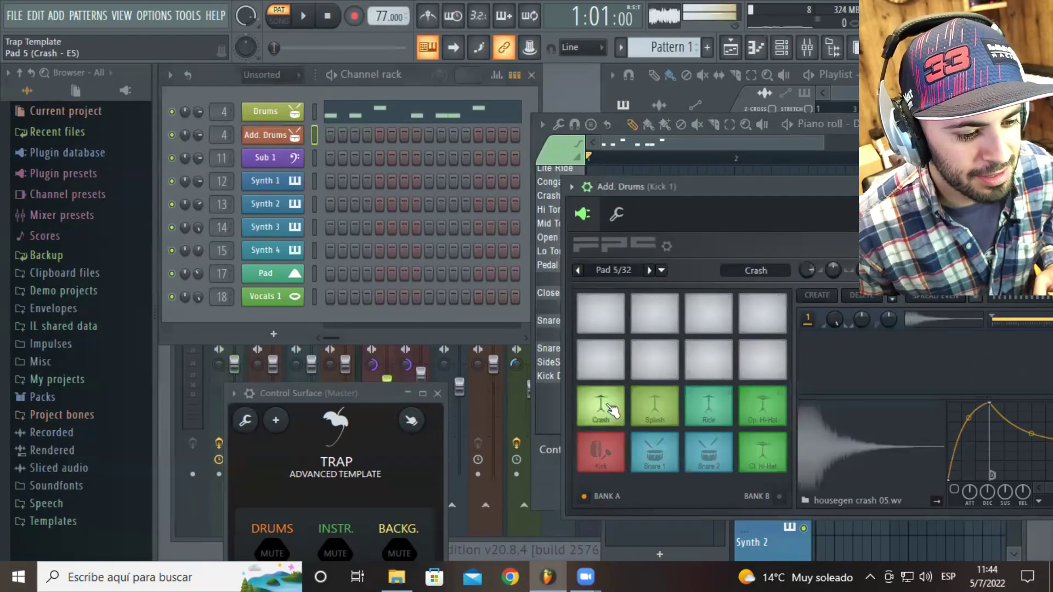
left_click(654, 417)
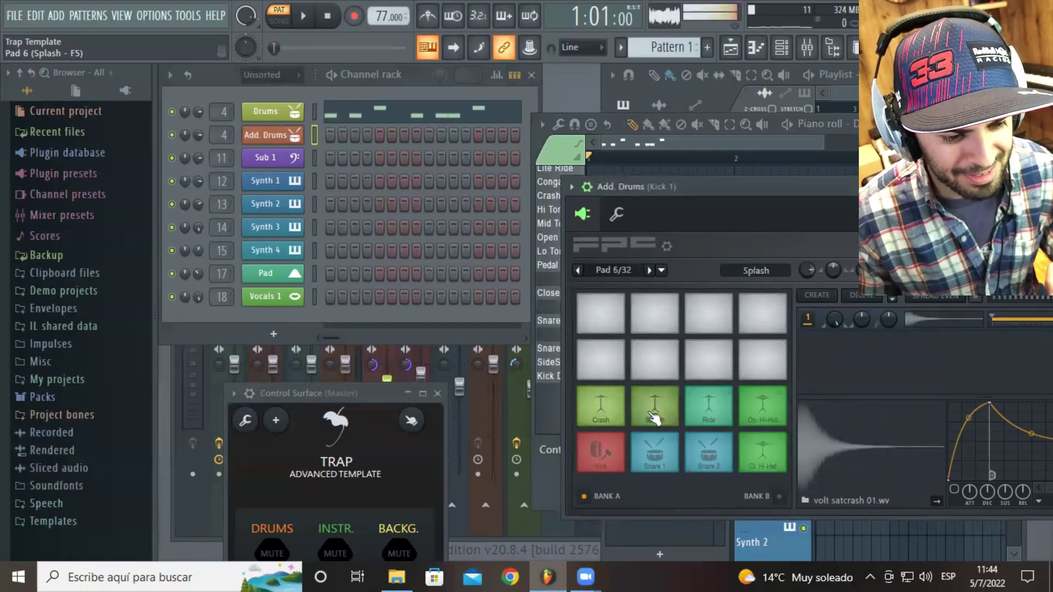
left_click(700, 414)
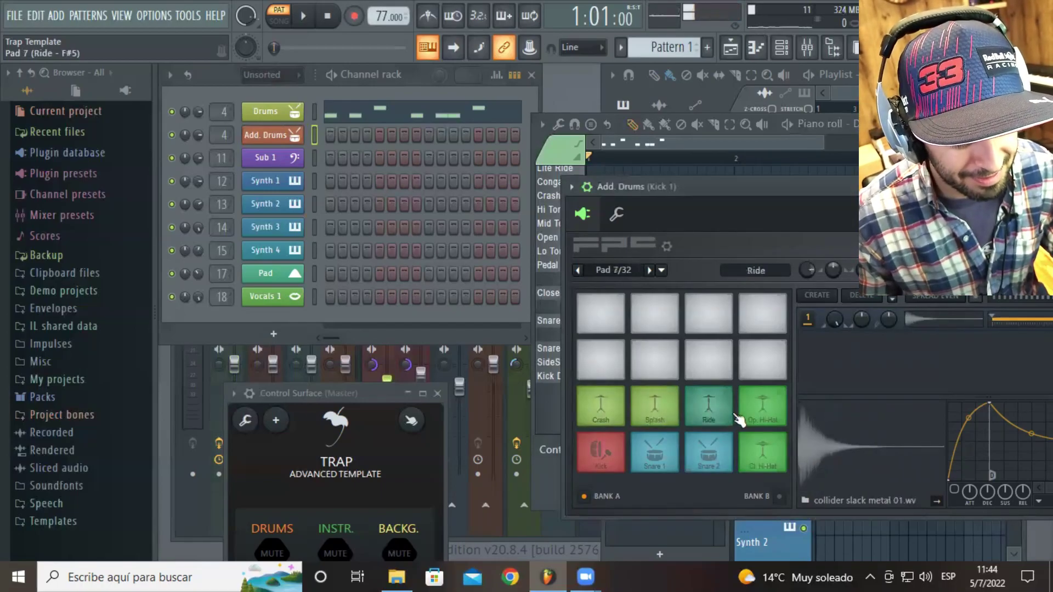
Open the Add. Drums channel's piano roll and audition the Cl. Hi-Hat sound.
right_click(285, 140)
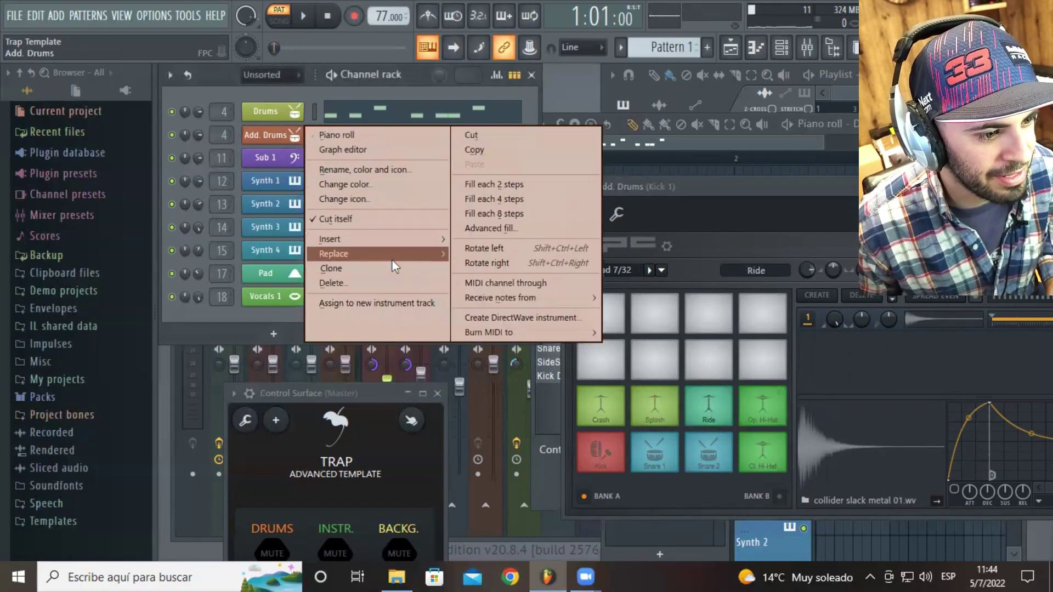
left_click(353, 135)
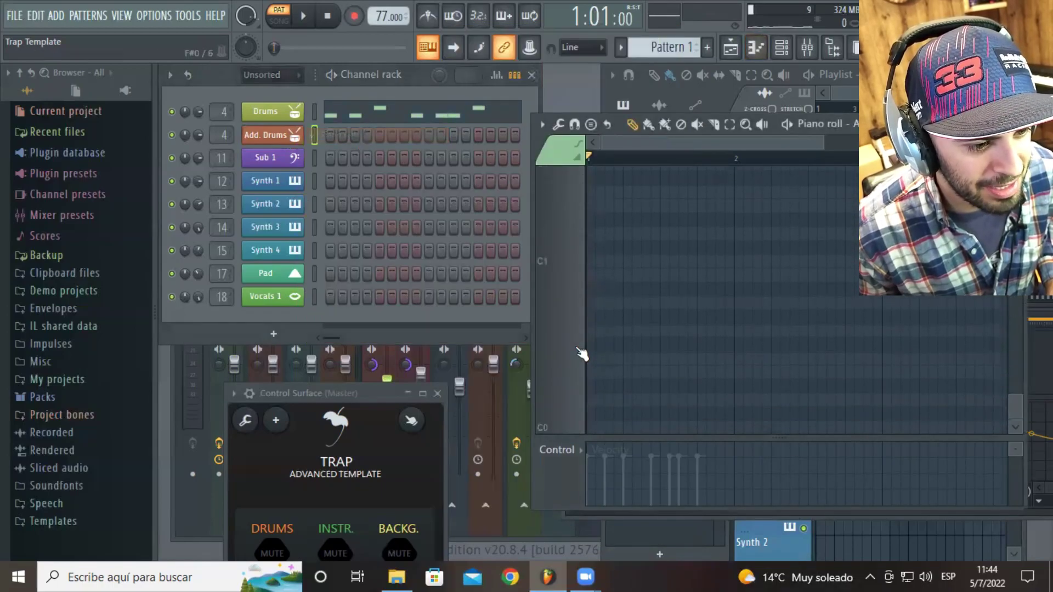
scroll(578, 349, "up", 19)
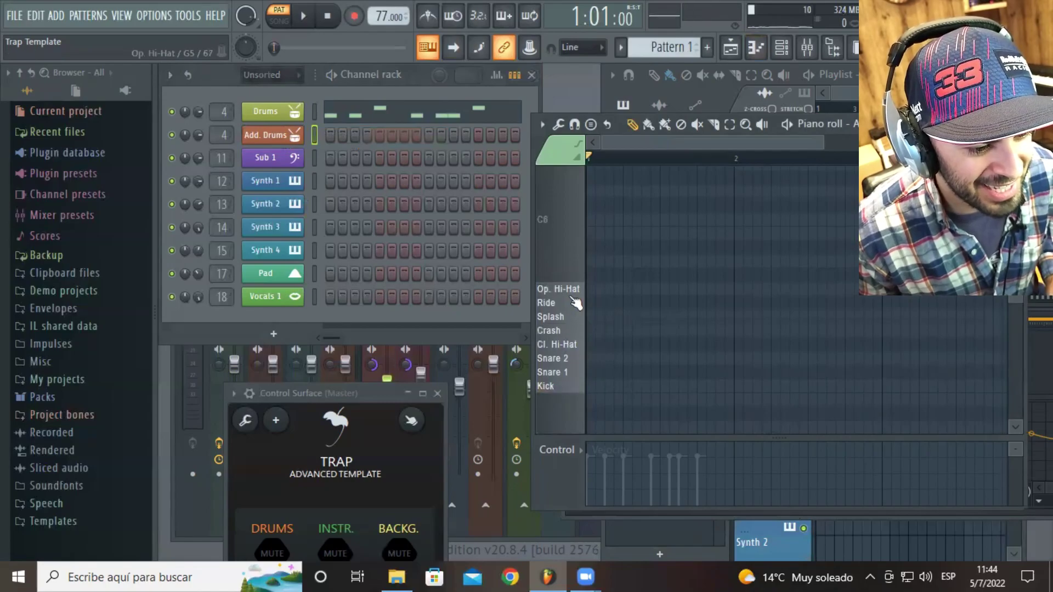
left_click(569, 345)
left_click(576, 348)
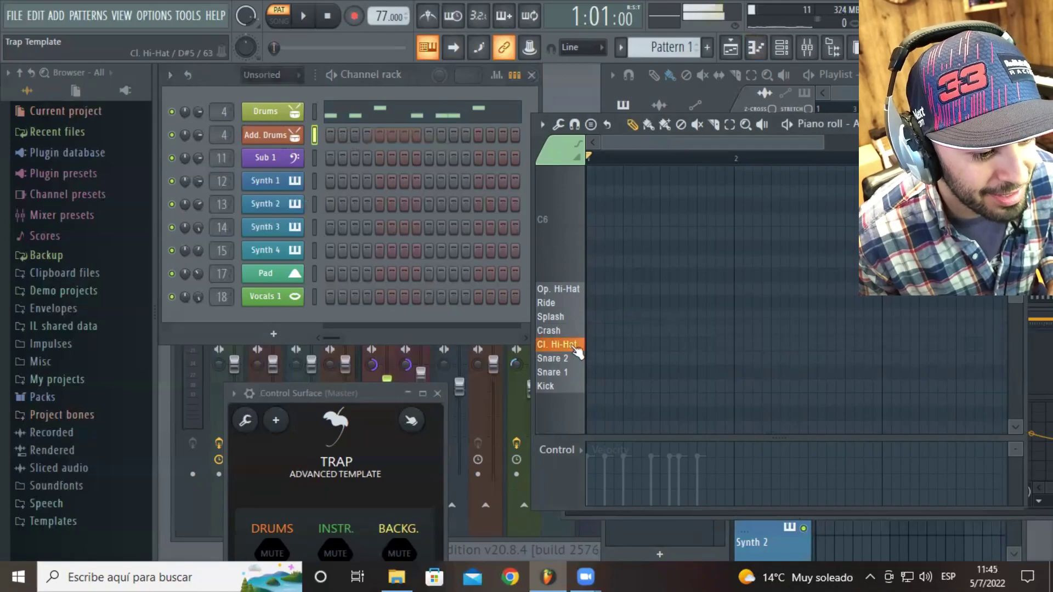
Place Cl. Hi-Hat notes on steps 1–4, 6–8, 11, 12 and 16 of bar 1, and play the pattern.
left_click(596, 344)
left_click_drag(592, 344, 729, 345)
key("space")
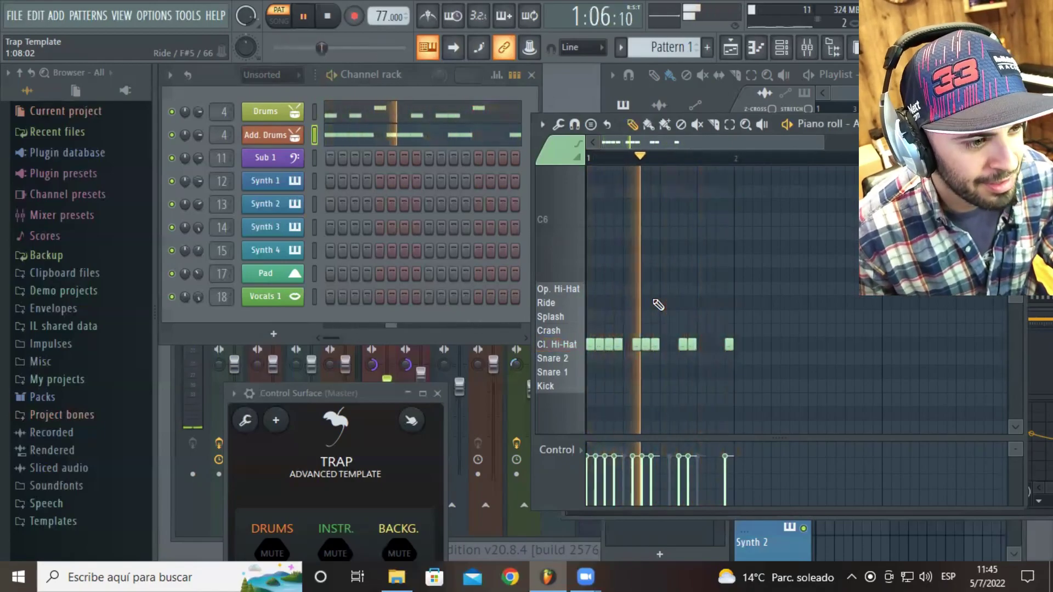
key("space")
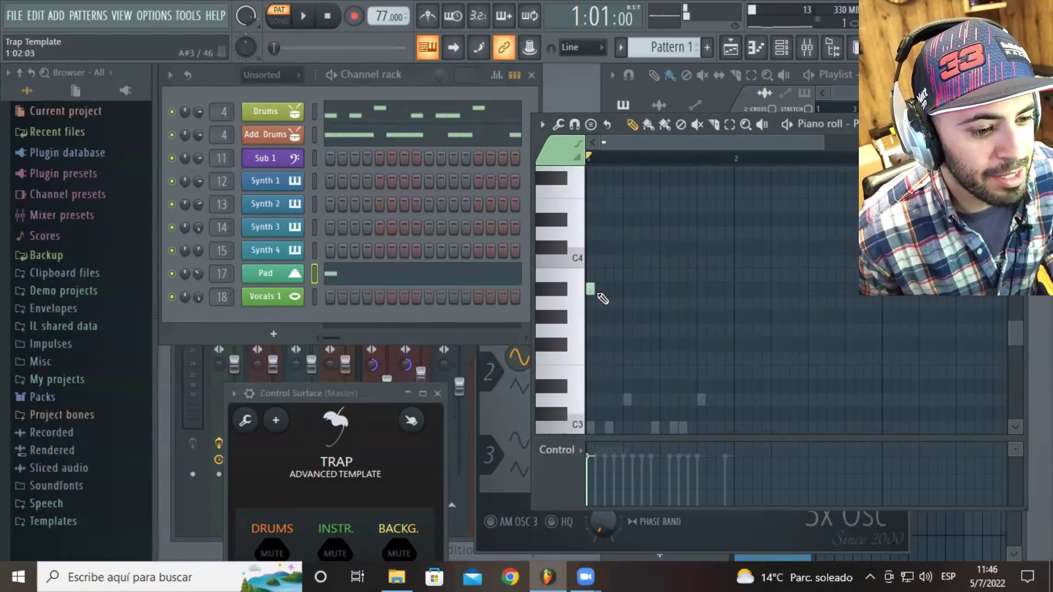
Stretch the Pad channel's A#3 note to four steps and add a four-step C#4 note right after it, previewing the result.
left_click_drag(591, 292, 623, 291)
key("space")
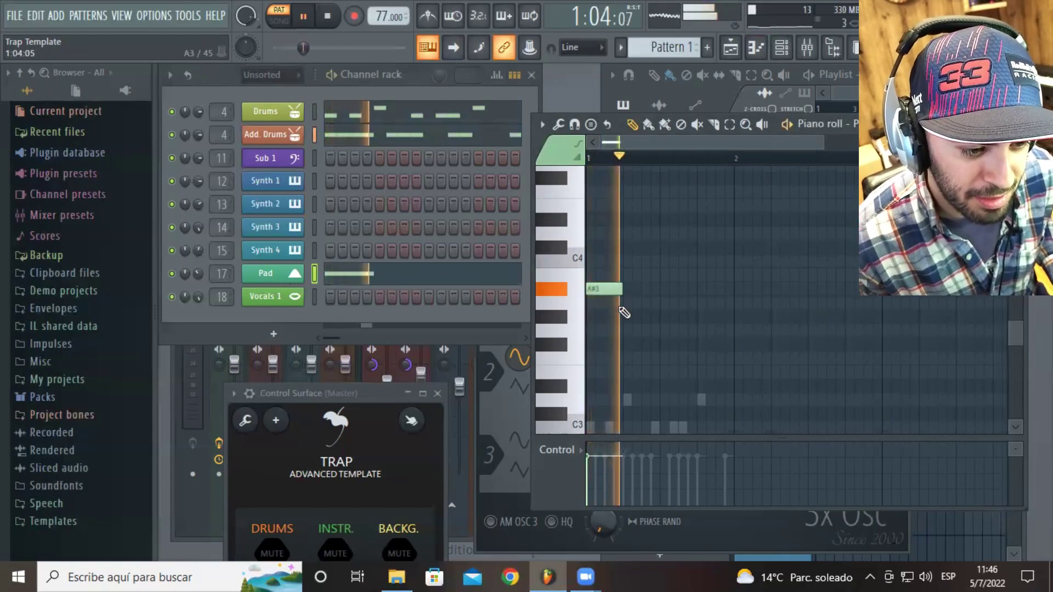
key("space")
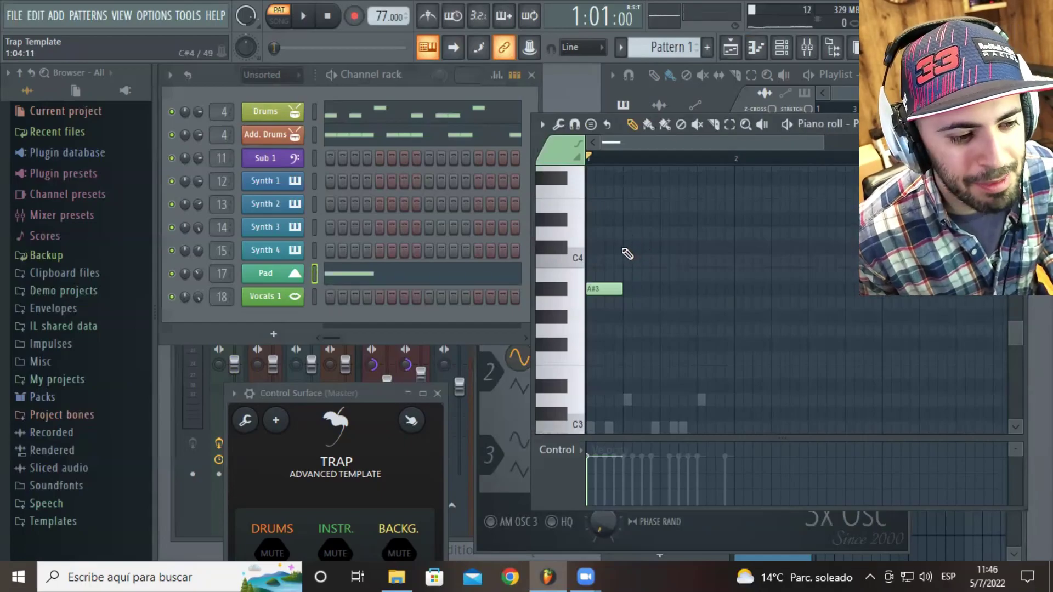
left_click(626, 250)
key("space")
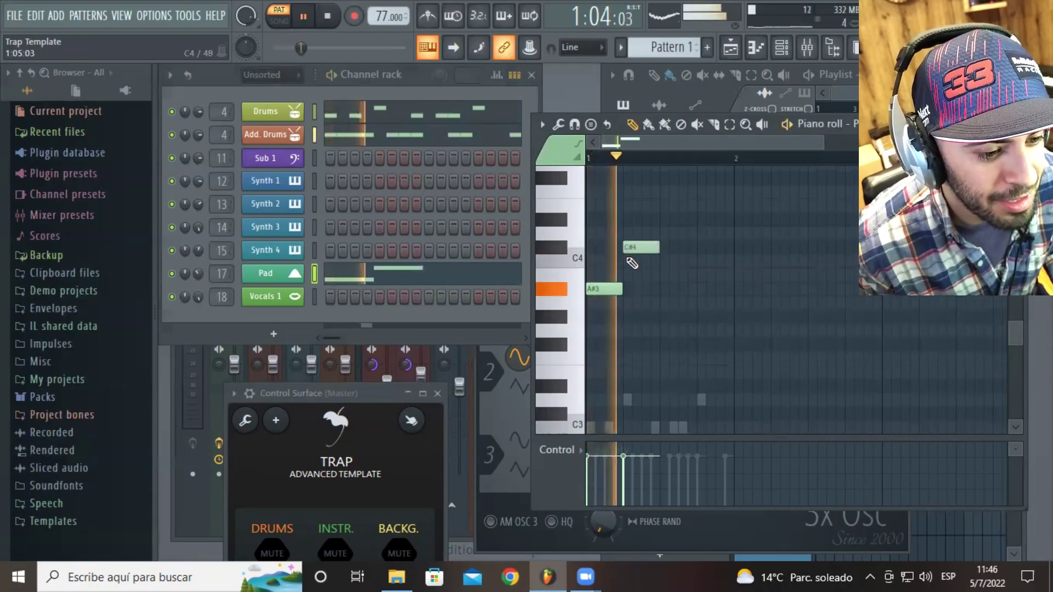
key("space")
Lengthen the A#3 pad note to eight steps, and move C#4 to step 9, extending it to the end of bar 1.
left_click_drag(622, 289, 659, 289)
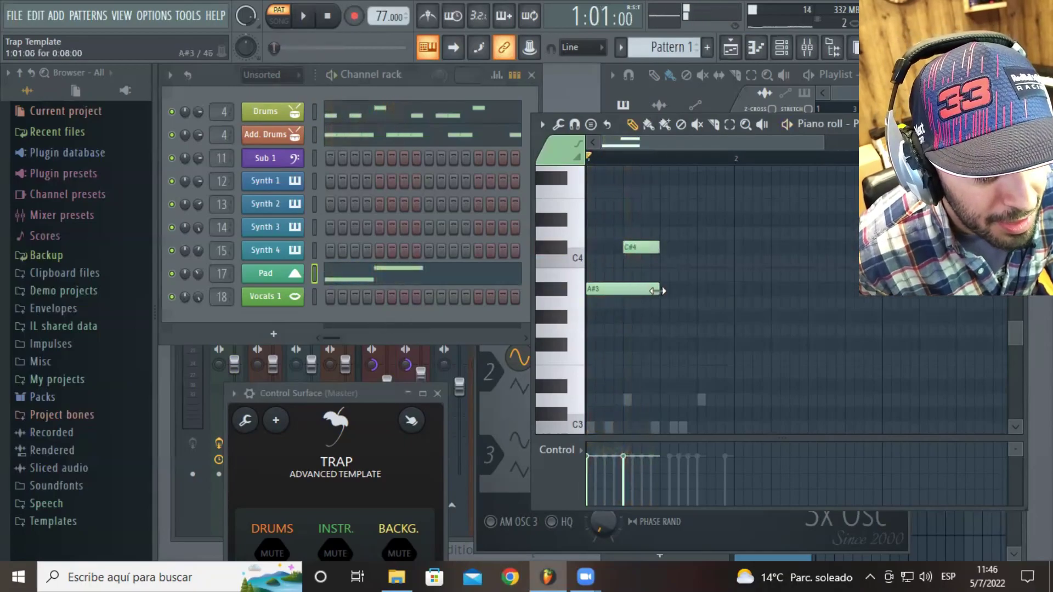
left_click_drag(638, 248, 673, 248)
key("space")
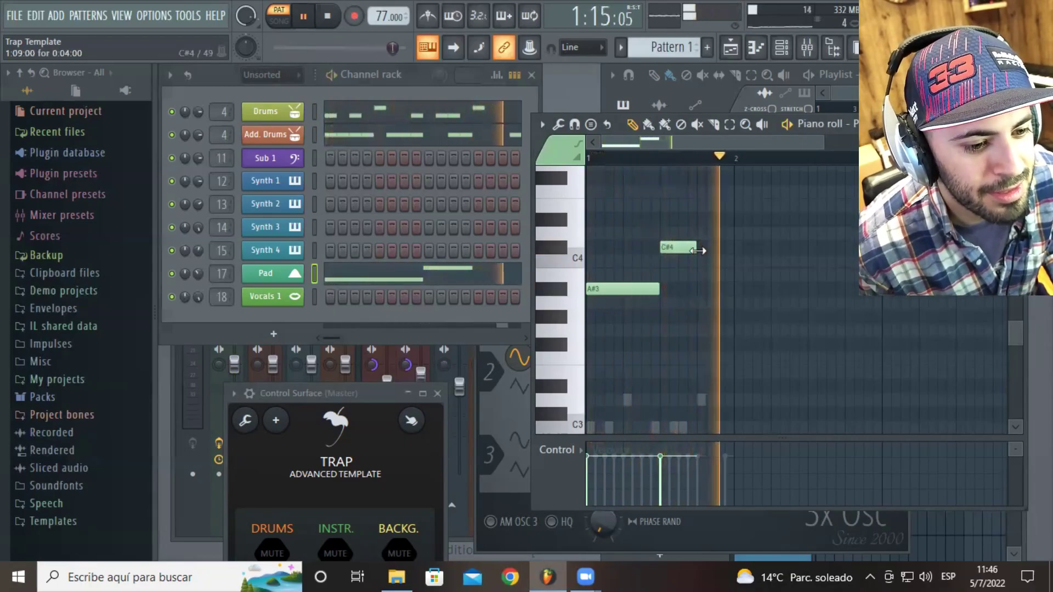
key("space")
left_click_drag(705, 249, 733, 249)
key("space")
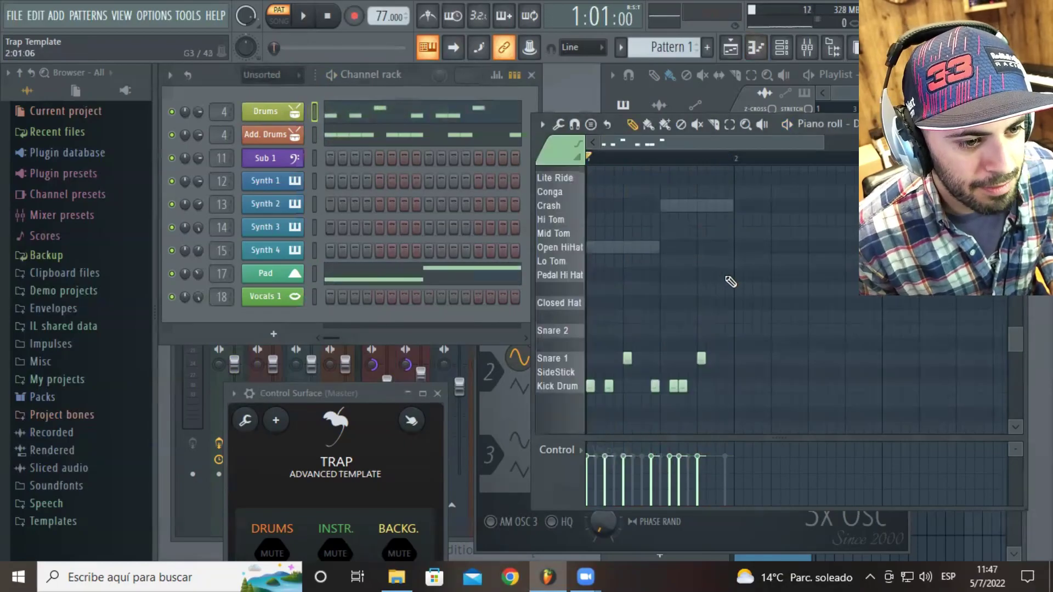
Select all kick and snare notes in the Drums piano roll and duplicate them into bar 2.
scroll(731, 282, "down", 1)
left_click(731, 126)
left_click_drag(747, 365, 587, 297)
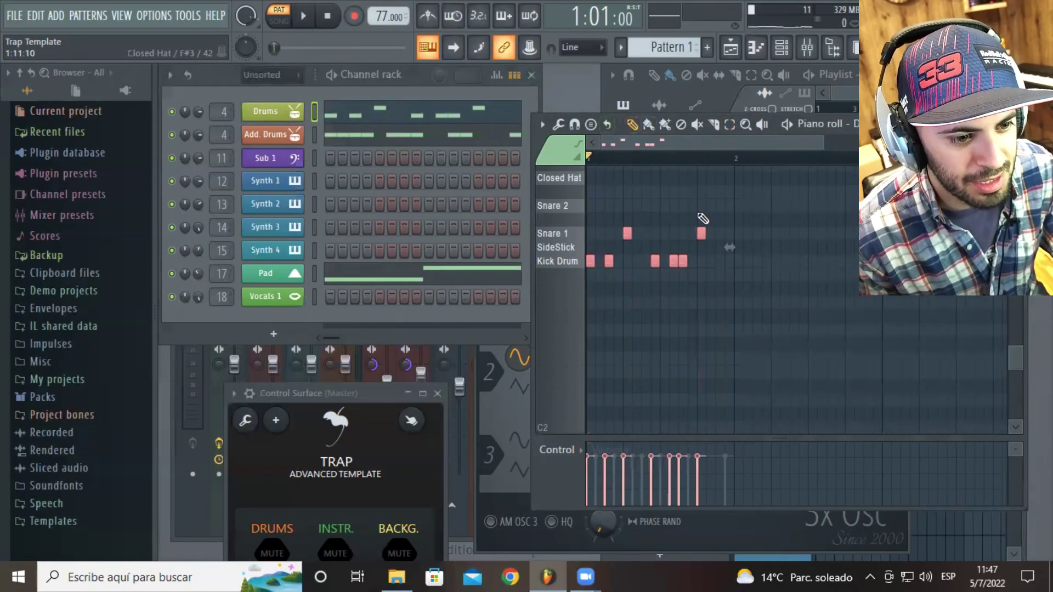
left_click_drag(684, 267, 691, 268)
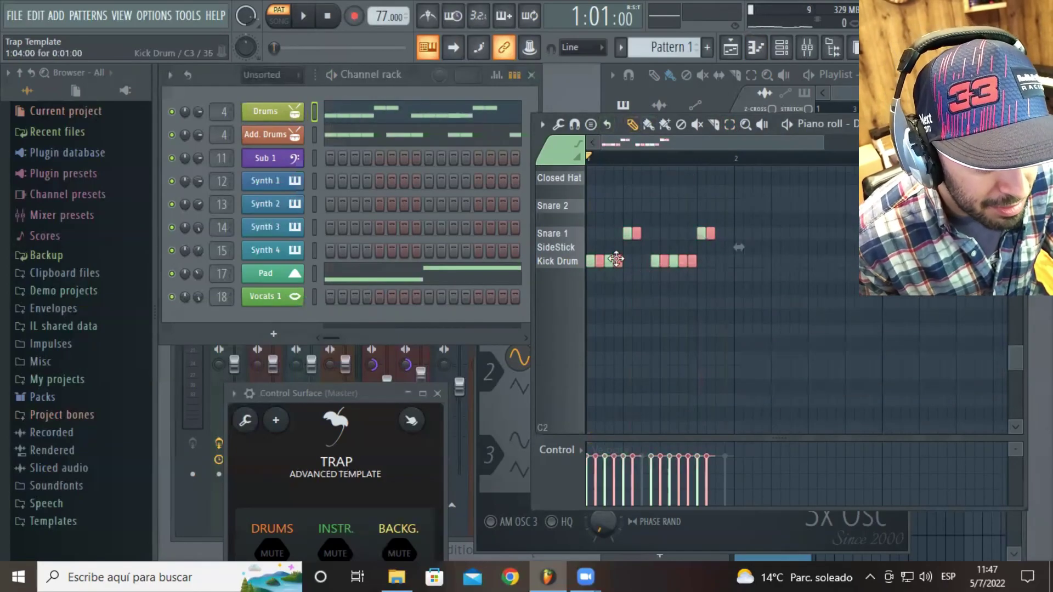
left_click_drag(616, 259, 756, 259)
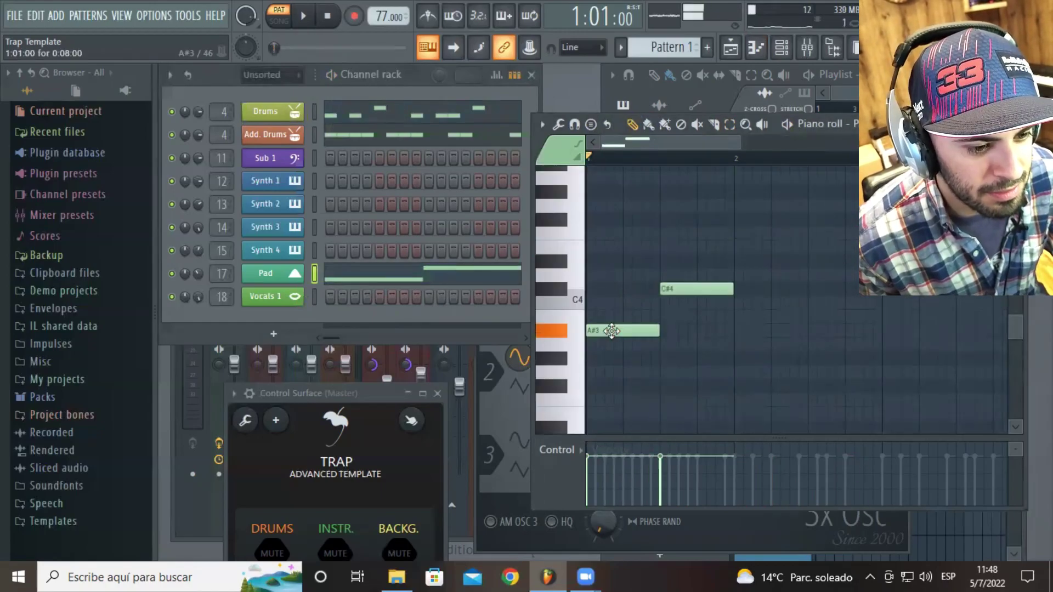
Add eight-step C4 and A3 notes to the Pad melody in bar 2, play the pattern, and close the piano roll.
left_click(706, 289)
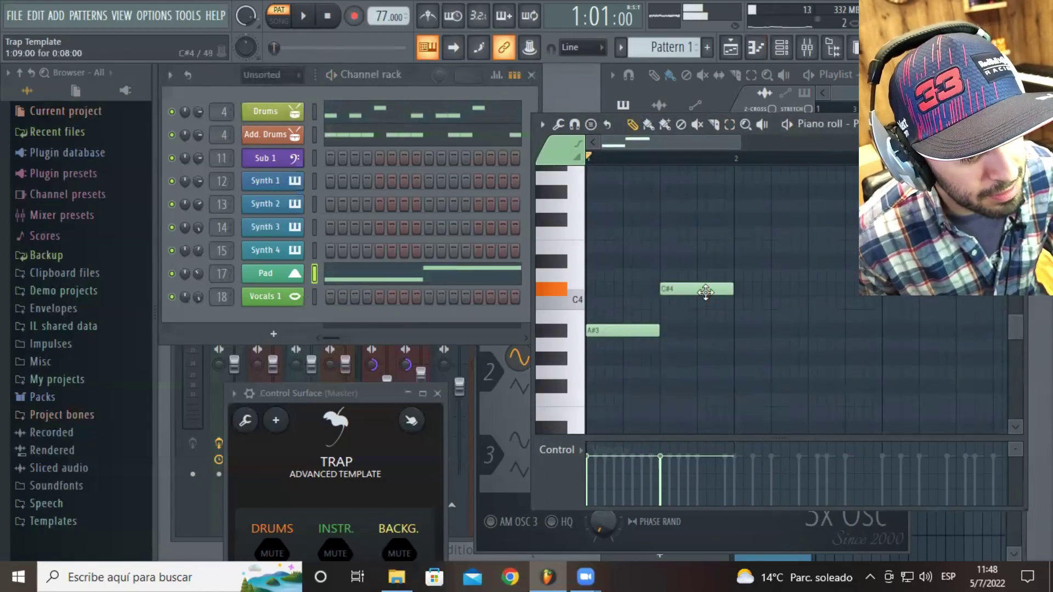
left_click(733, 303)
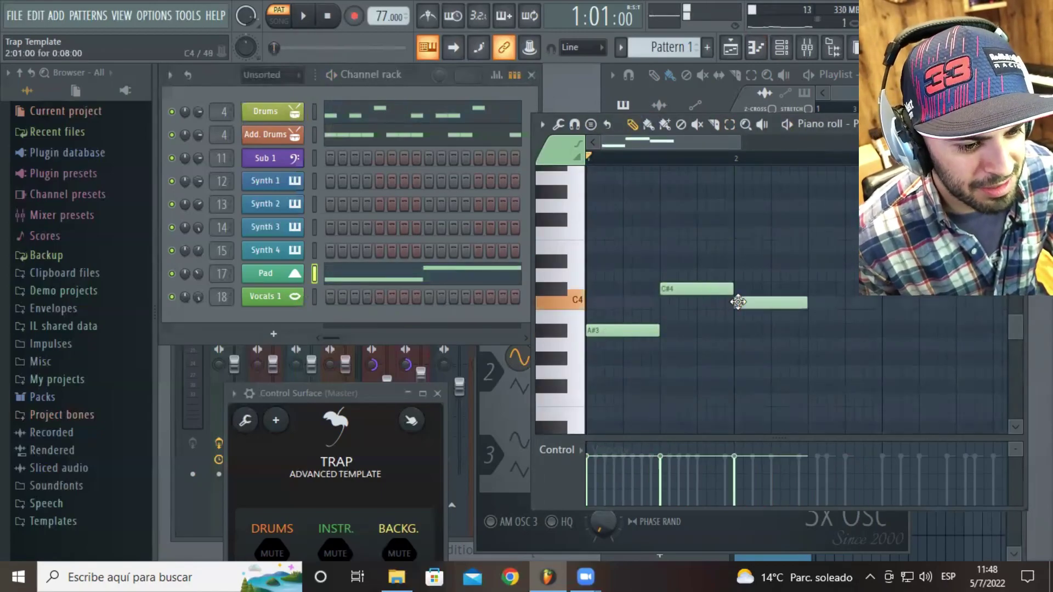
left_click(812, 344)
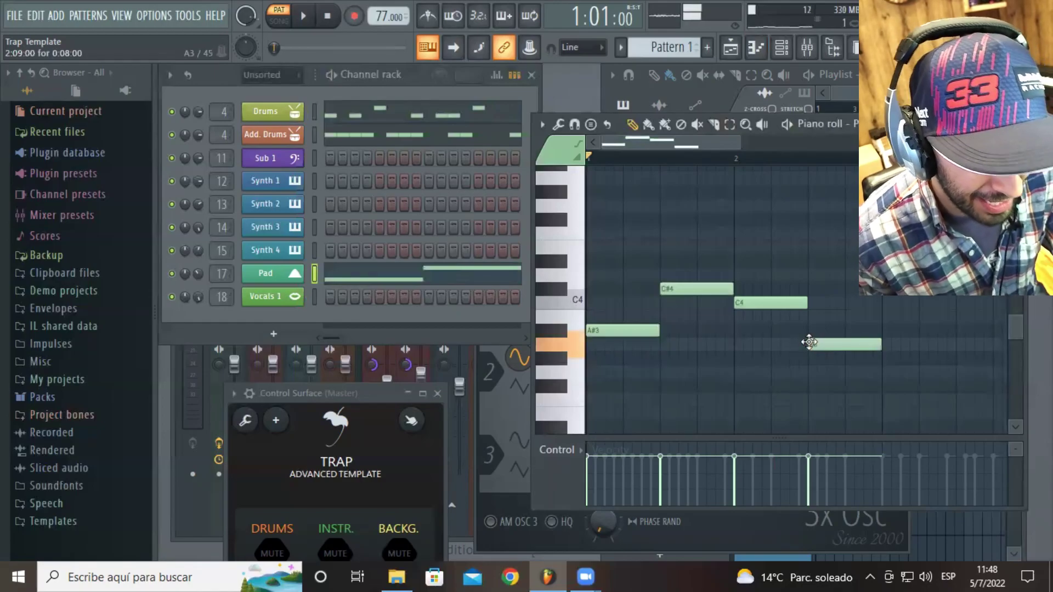
key("space")
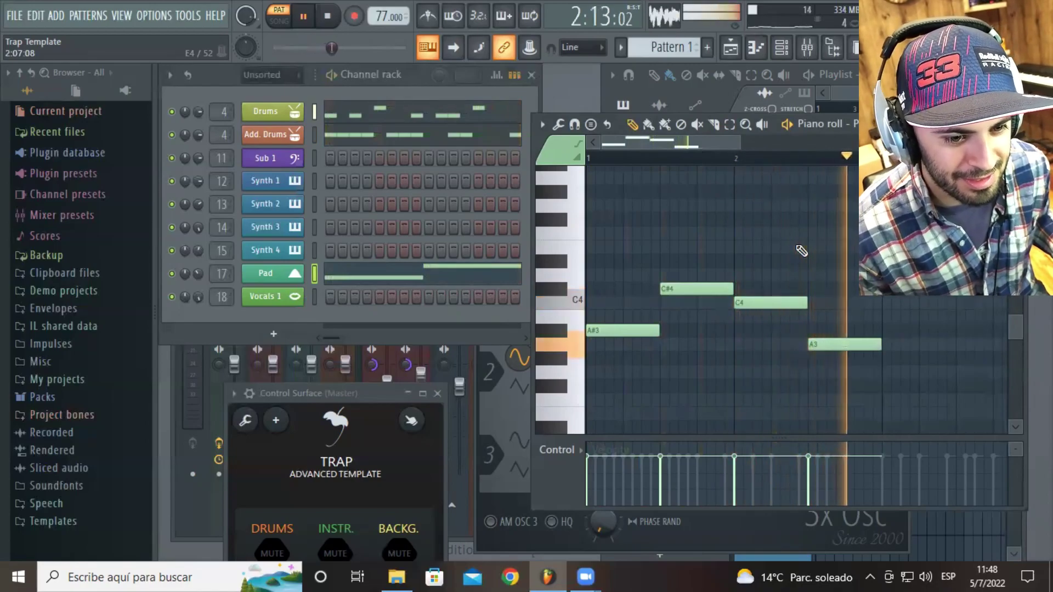
key("space")
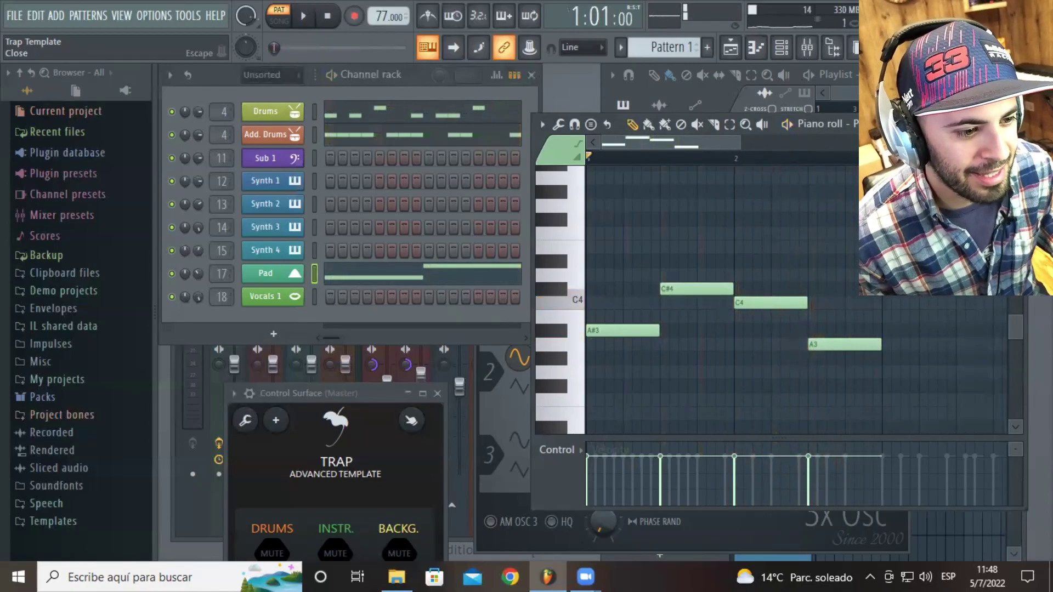
key("Escape")
Duplicate the Add. Drums channel's Cl. Hi-Hat notes from bar 1 into the following bars, and play the pattern.
right_click(299, 131)
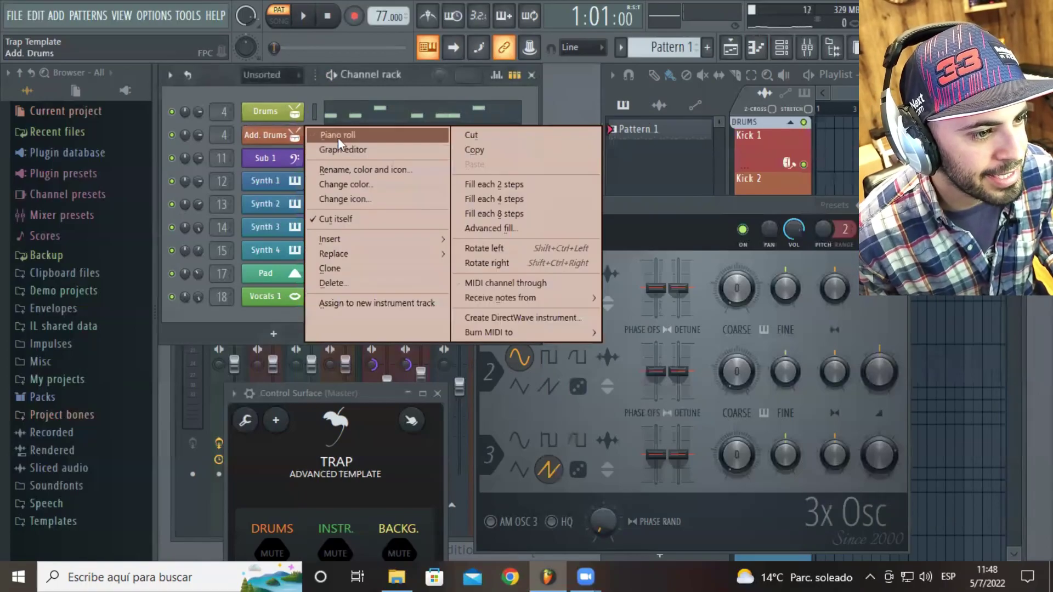
left_click(324, 134)
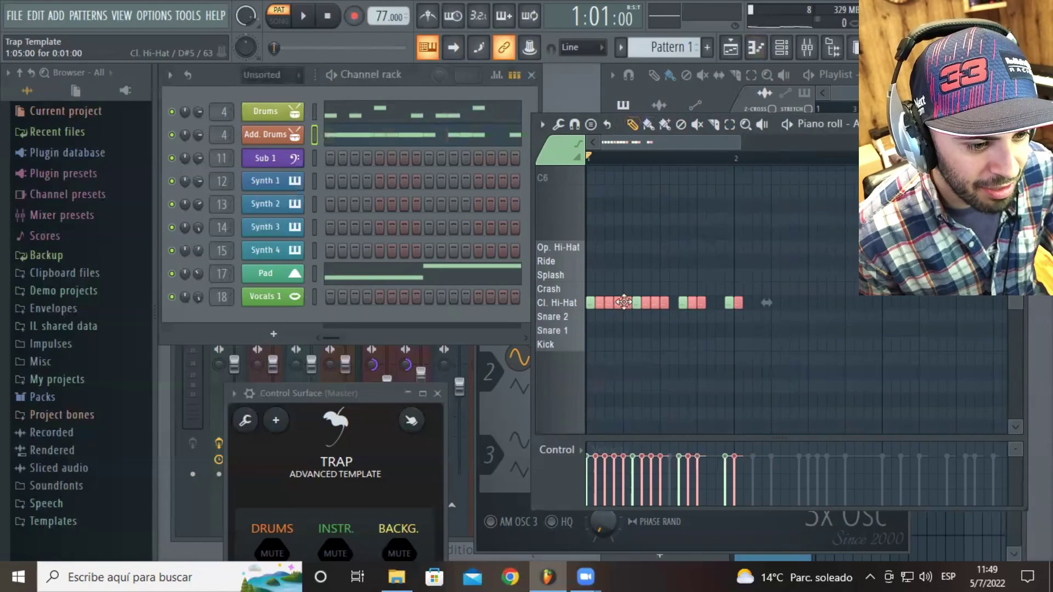
left_click_drag(622, 303, 645, 303)
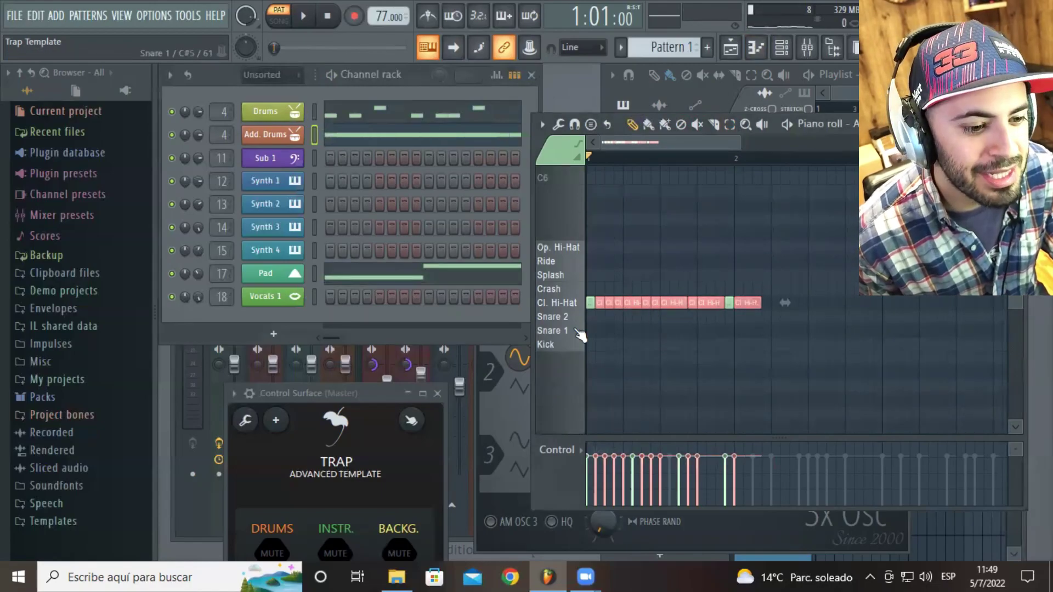
key("Escape")
key("space")
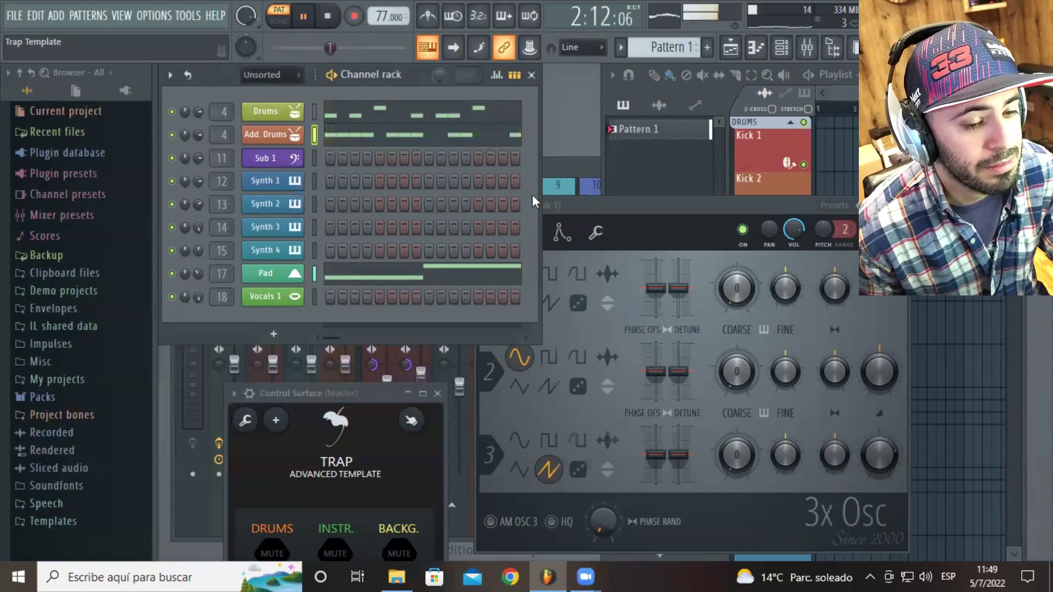
key("space")
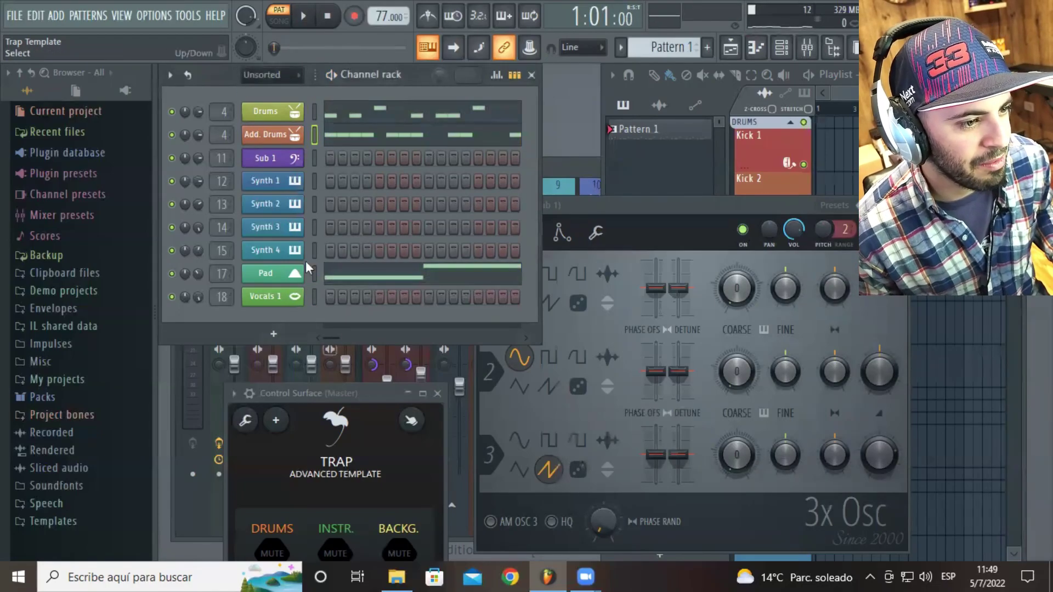
Insert a BooBass channel above Sub 1 and move its plugin window clear of the channel names.
right_click(290, 160)
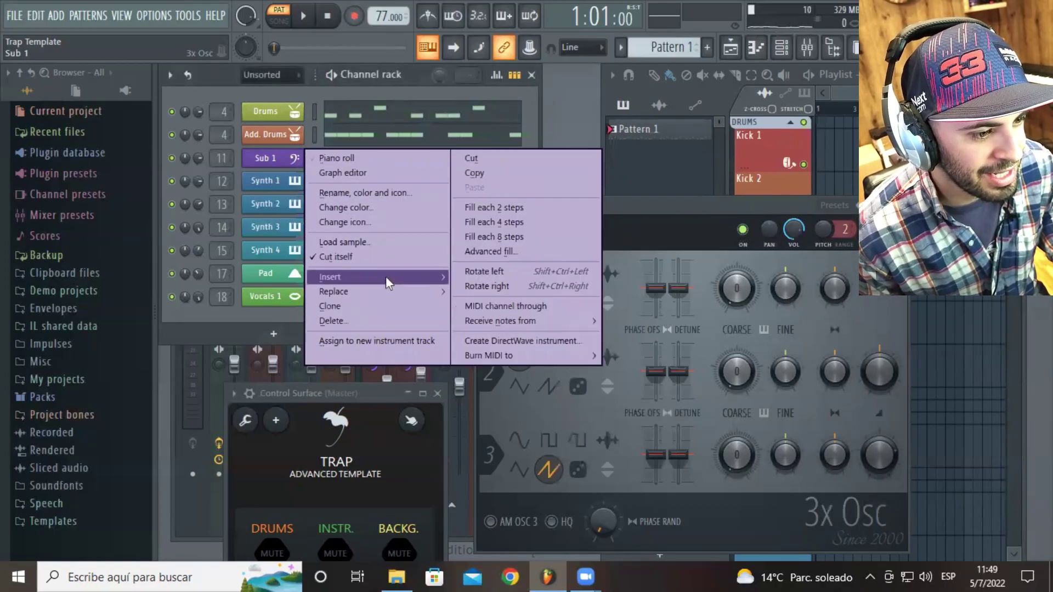
mouse_move(422, 292)
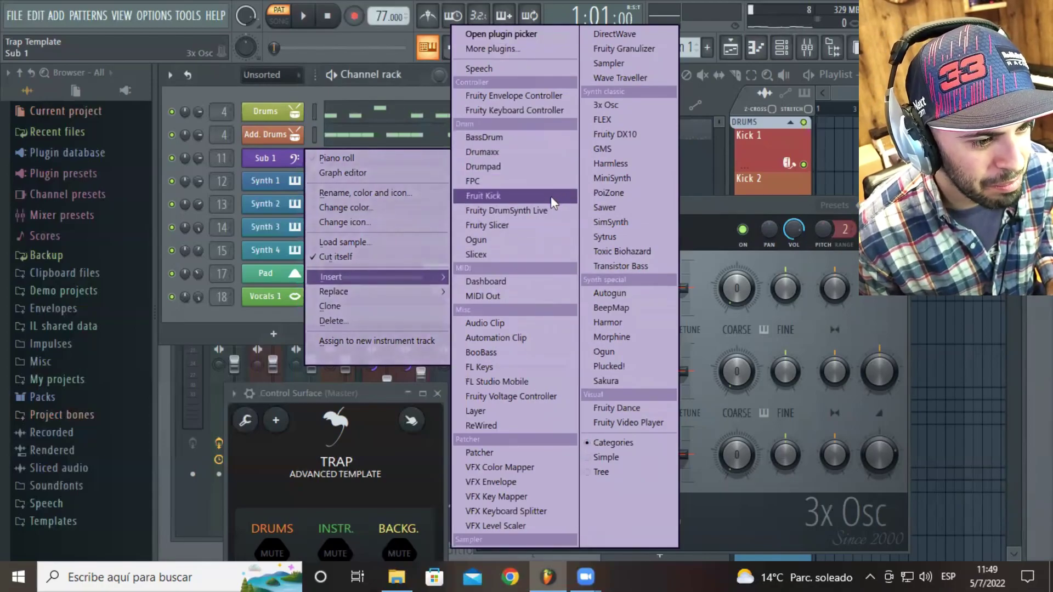
left_click(503, 353)
left_click_drag(311, 151, 503, 108)
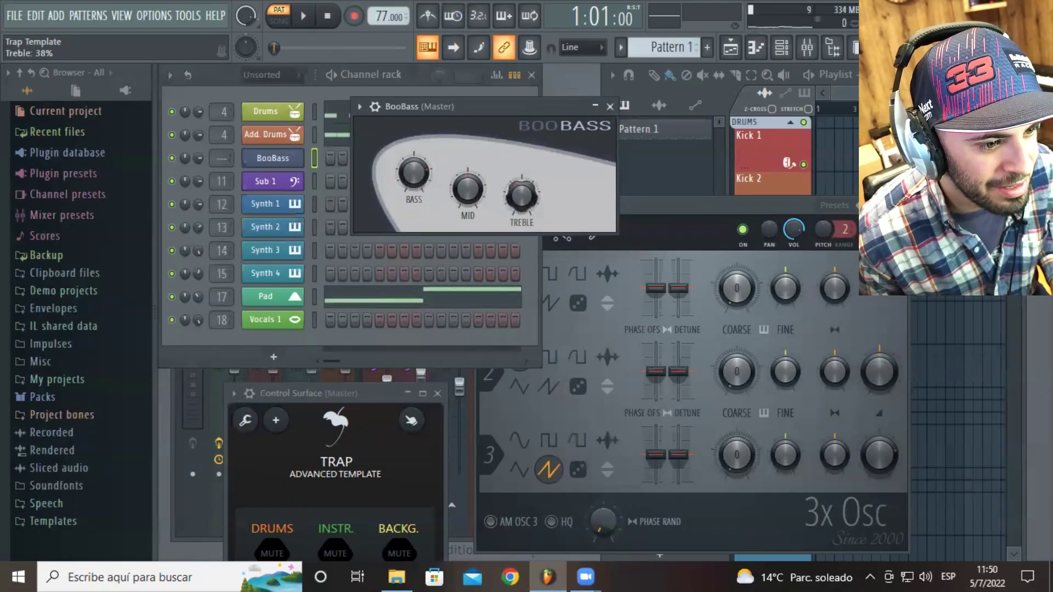
Open the BooBass piano roll and audition the A# key in several octaves.
right_click(259, 157)
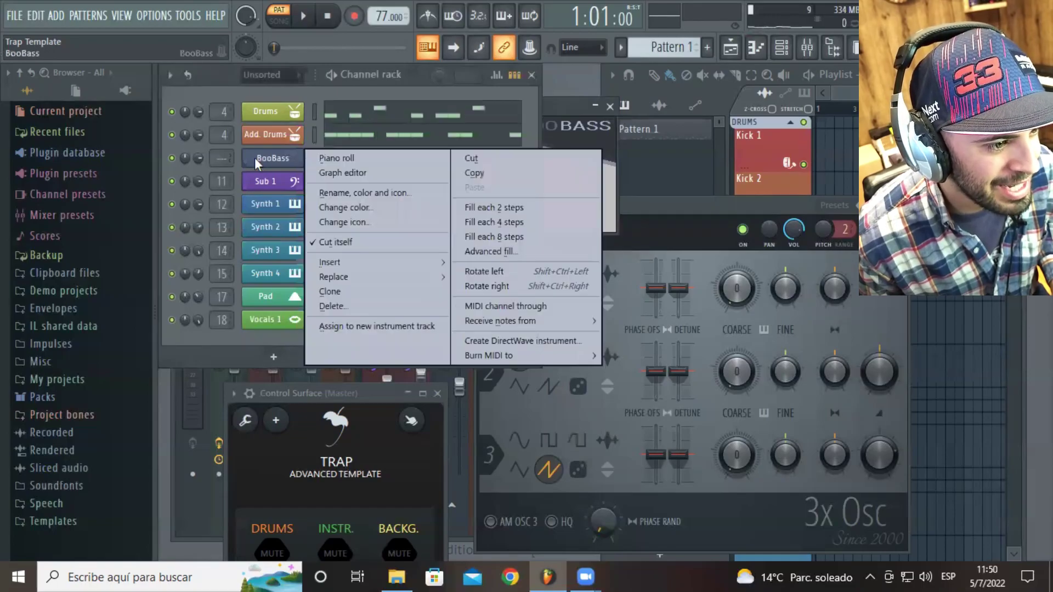
left_click(324, 157)
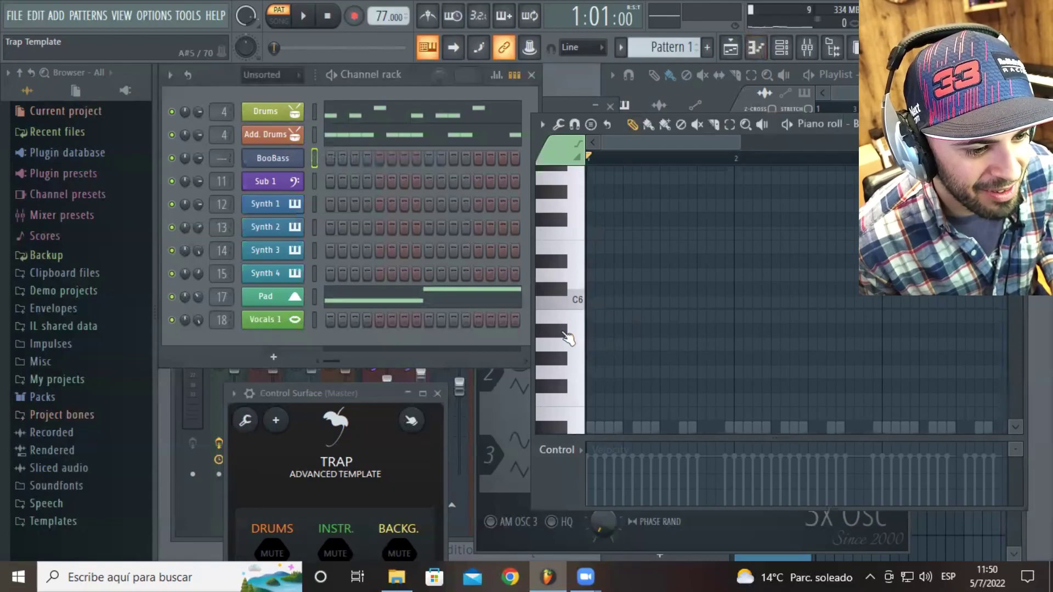
scroll(620, 340, "down", 8)
scroll(583, 351, "down", 4)
left_click(565, 290)
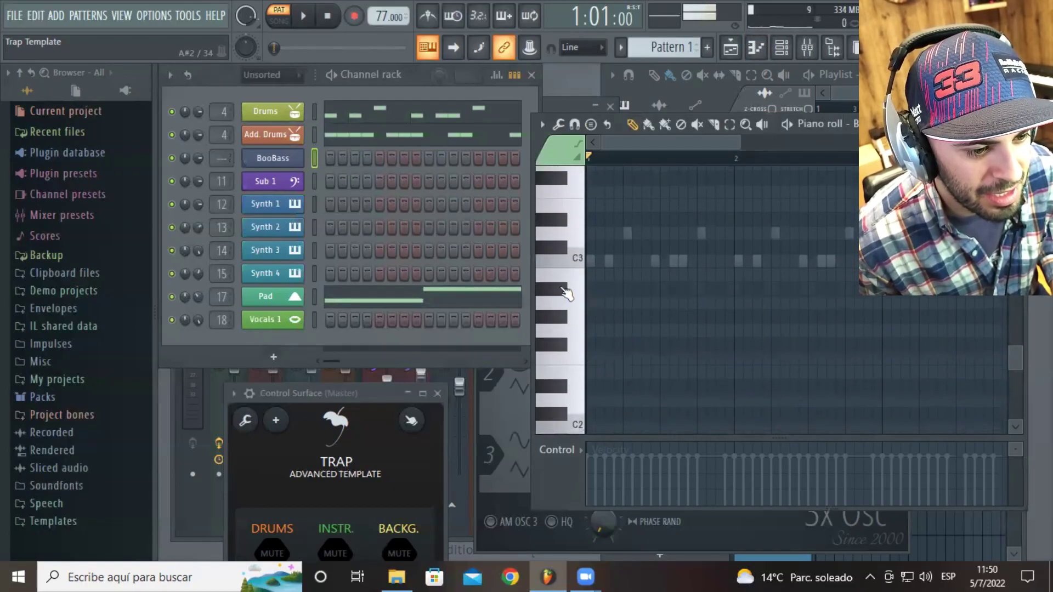
scroll(567, 292, "up", 3)
left_click(559, 293)
scroll(561, 295, "up", 3)
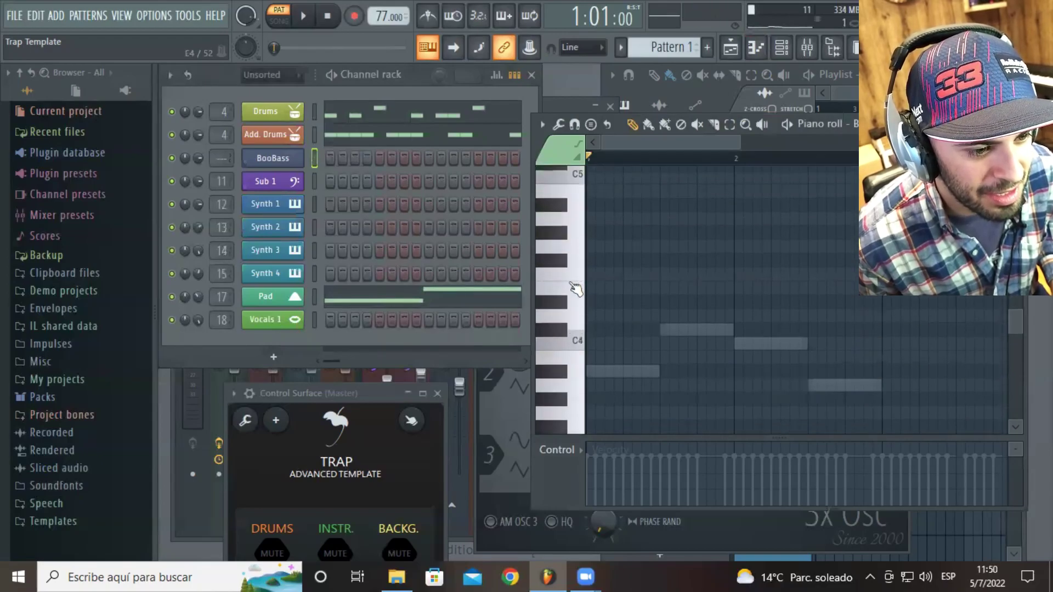
left_click(562, 296)
Place one-step A#4 bass notes on steps 1 and 3 of bar 1, and play the pattern.
left_click(591, 288)
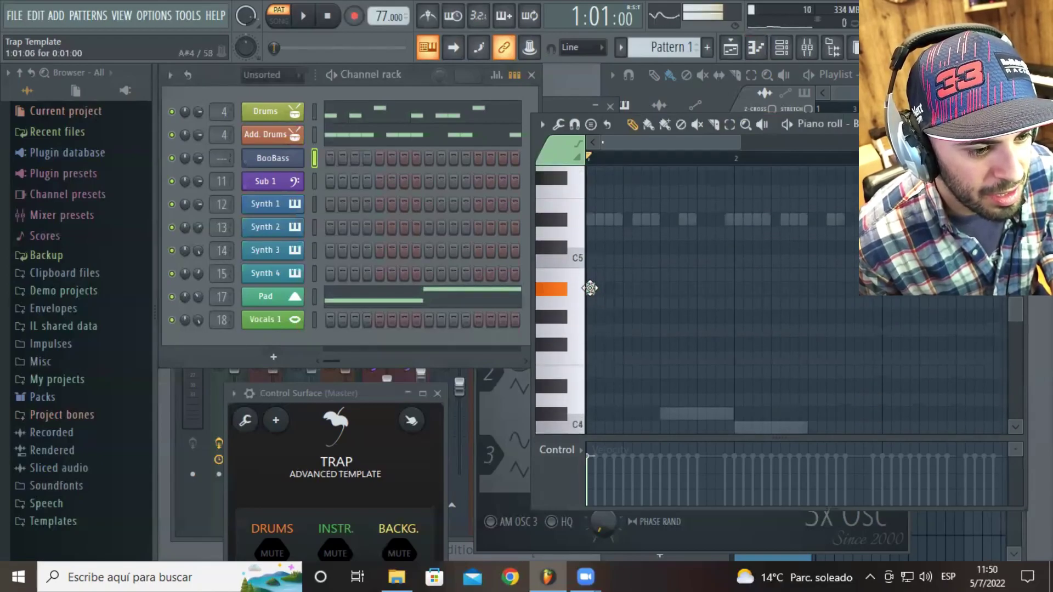
left_click_drag(598, 289, 591, 289)
left_click(609, 289)
key("space")
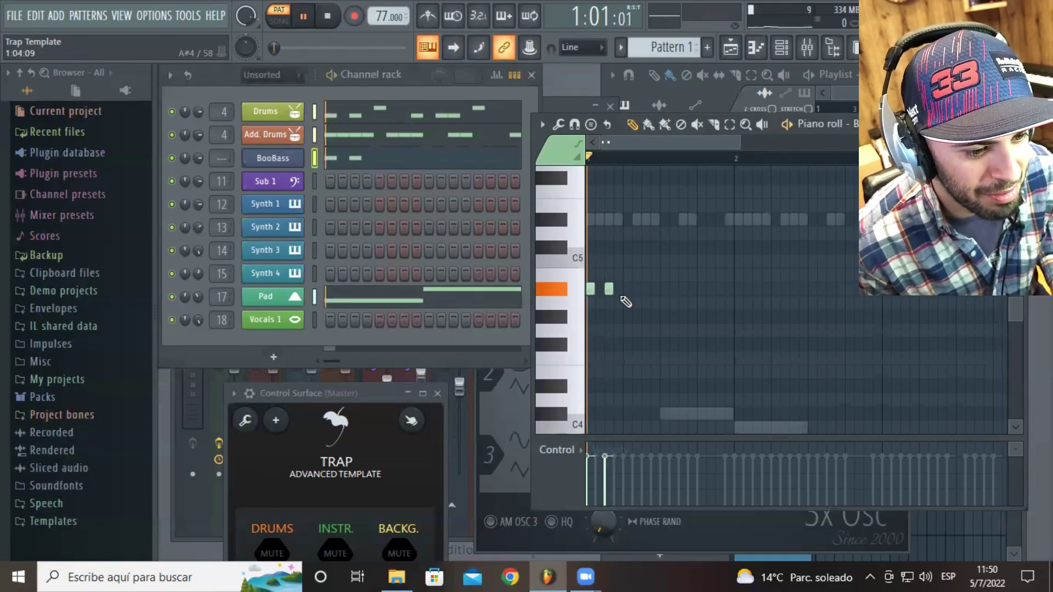
key("space")
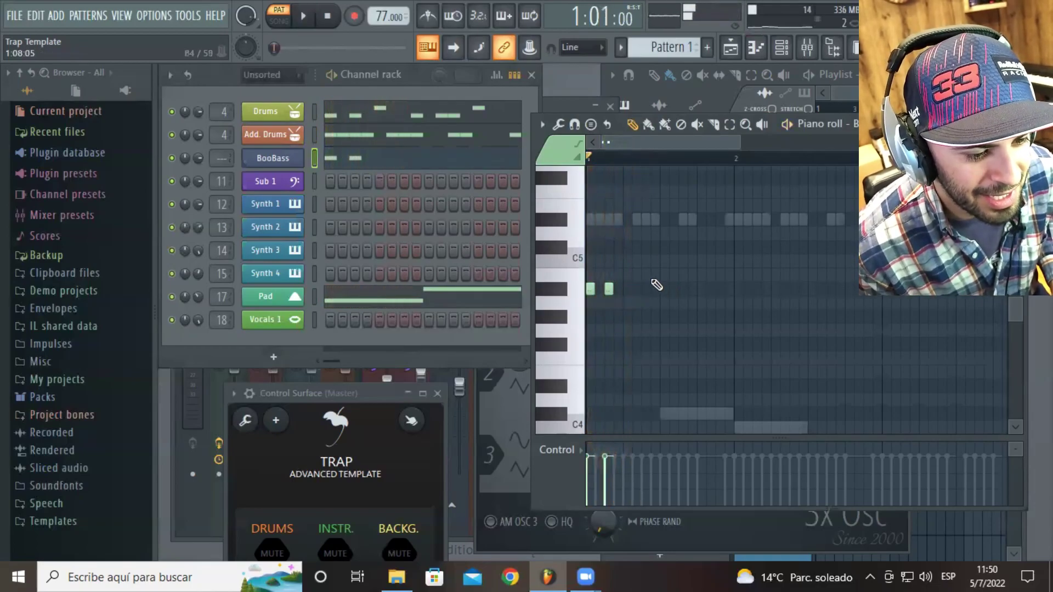
key("space")
key("space")
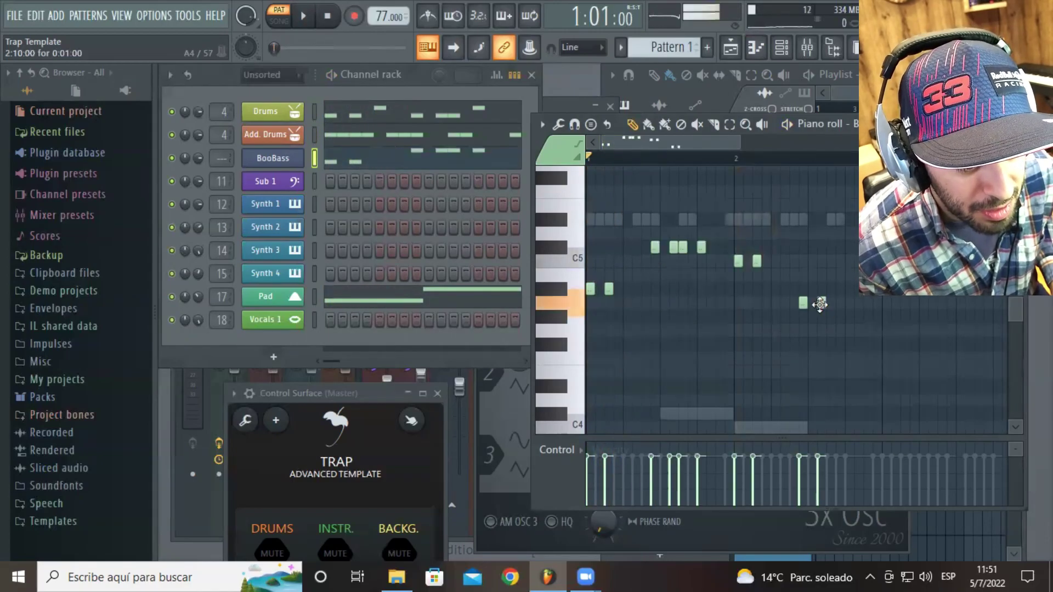
Add one-step A4 bass notes on steps 11 and 13 of bar 2, and play the pattern.
left_click(831, 303)
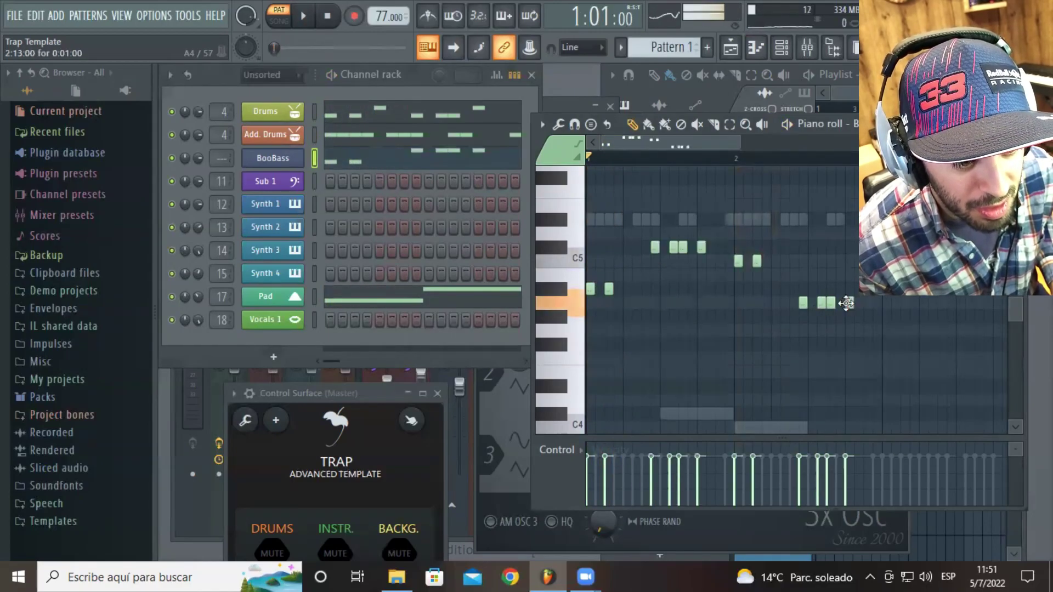
left_click(849, 303)
key("space")
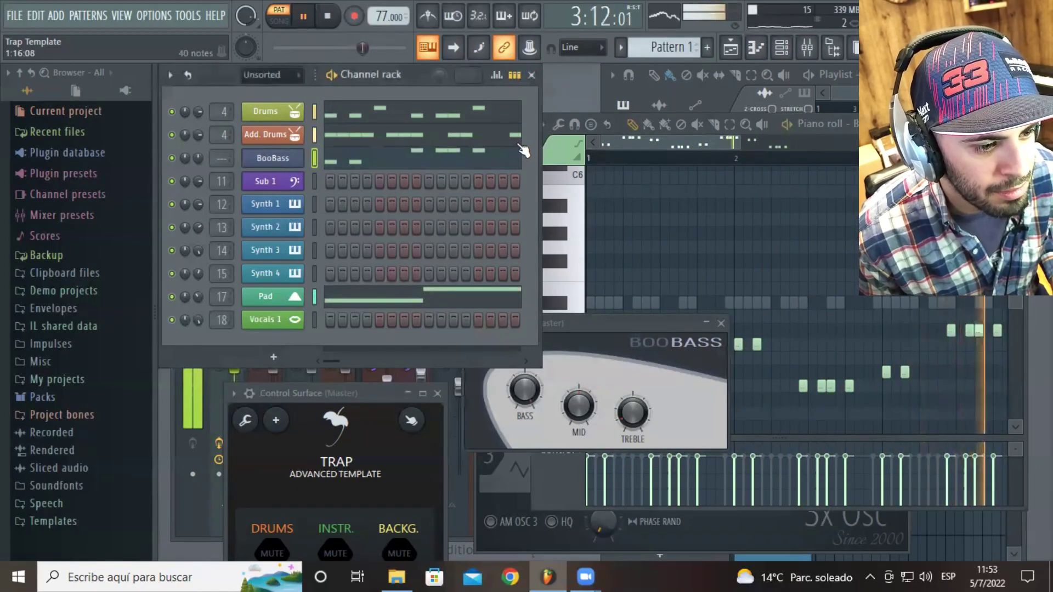
key("space")
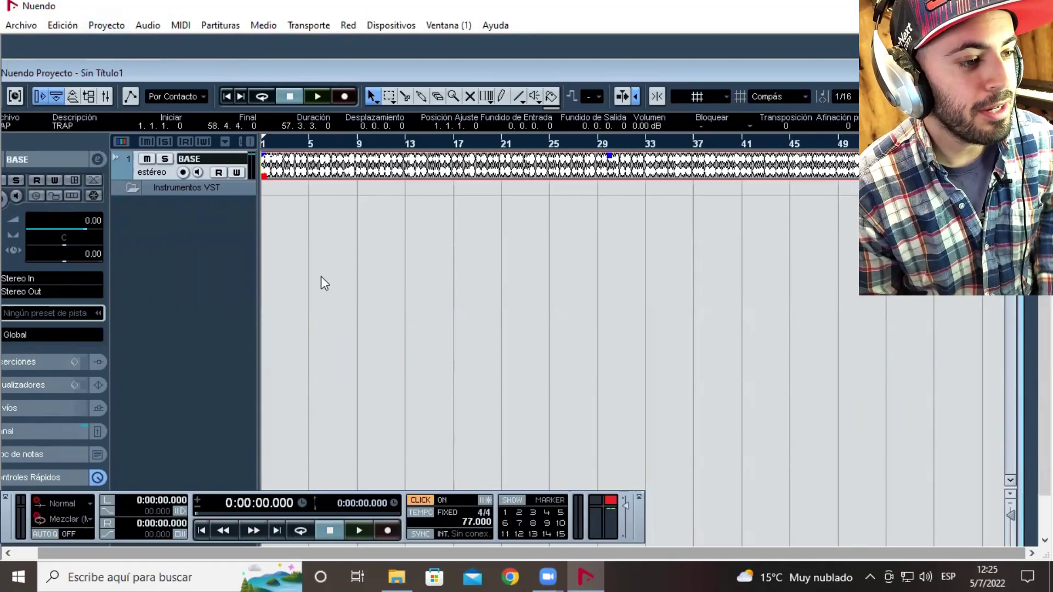
In Nuendo, load Kontakt into the first VST instrument slot with its own MIDI track, and load Nord Piano 3.nki into it.
key("F11")
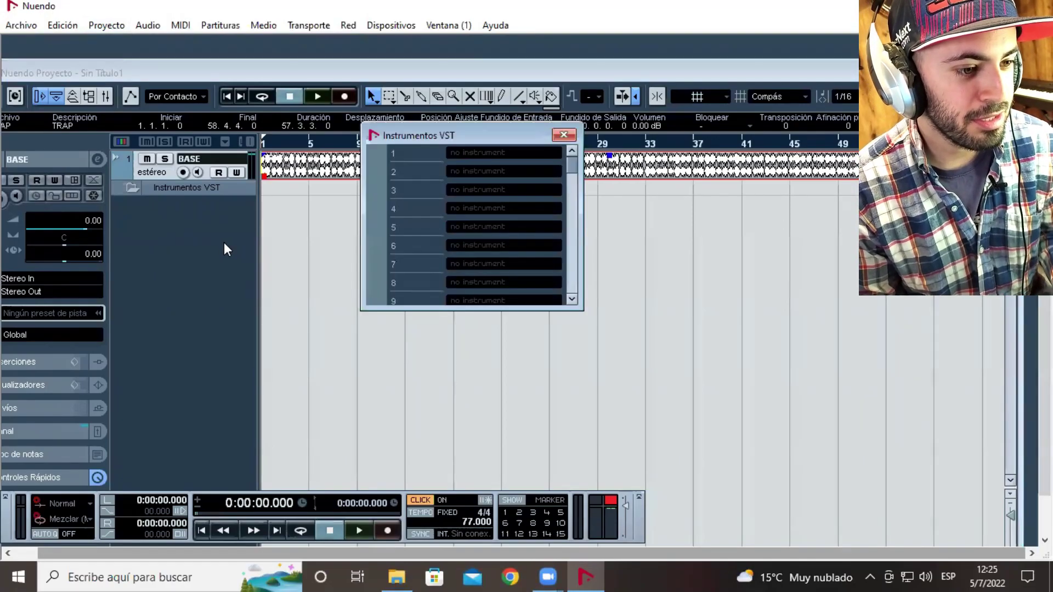
left_click(472, 154)
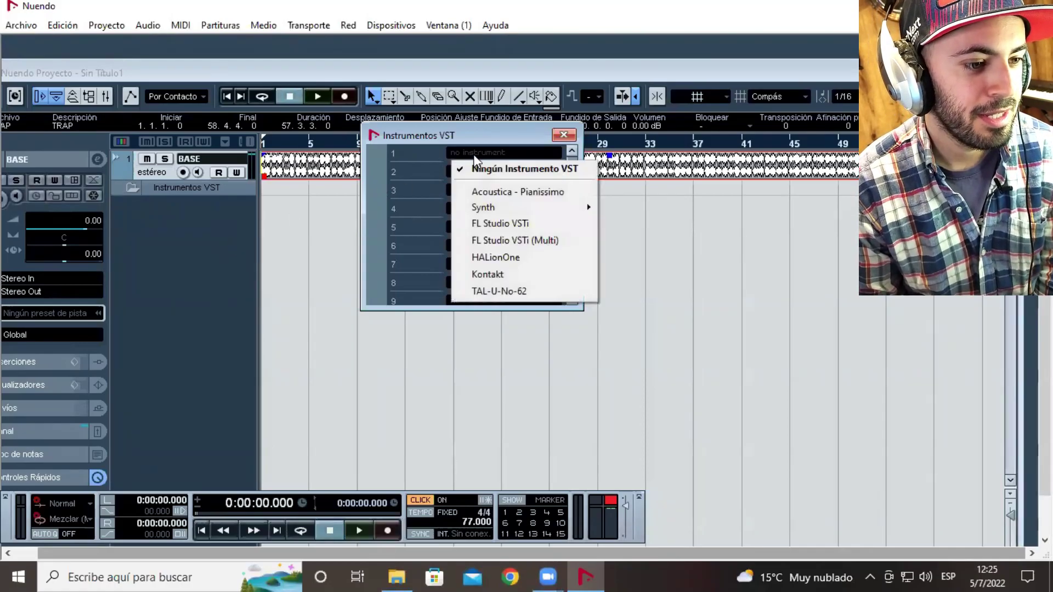
left_click(538, 269)
left_click(392, 294)
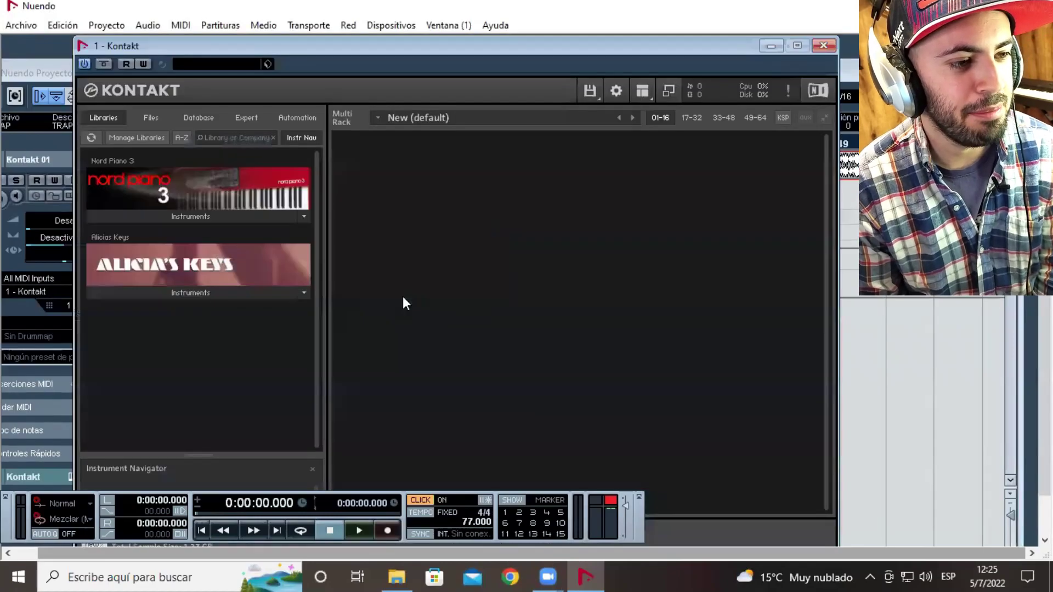
left_click(190, 215)
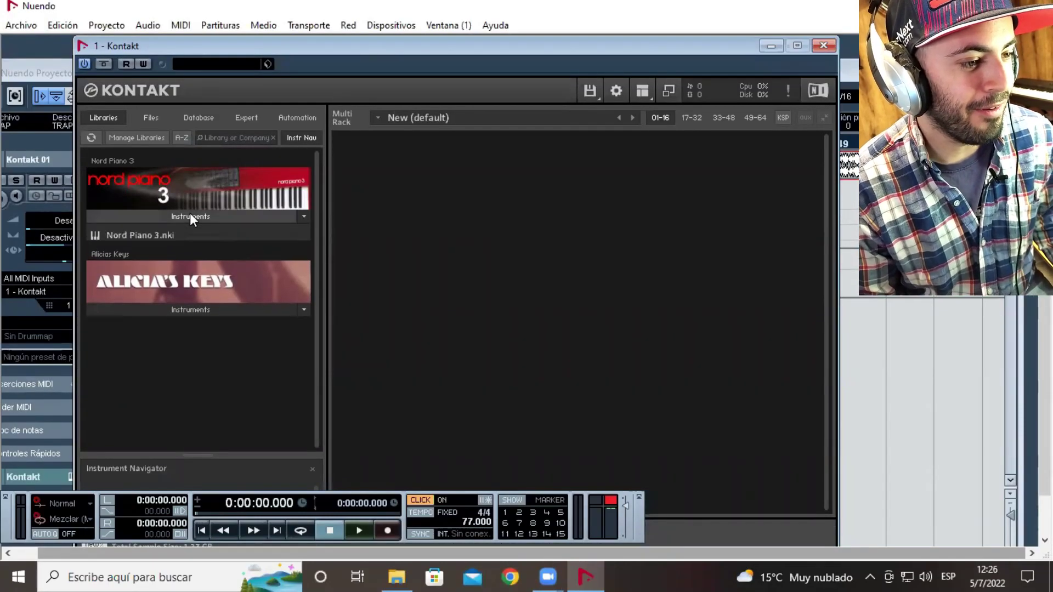
double_click(159, 234)
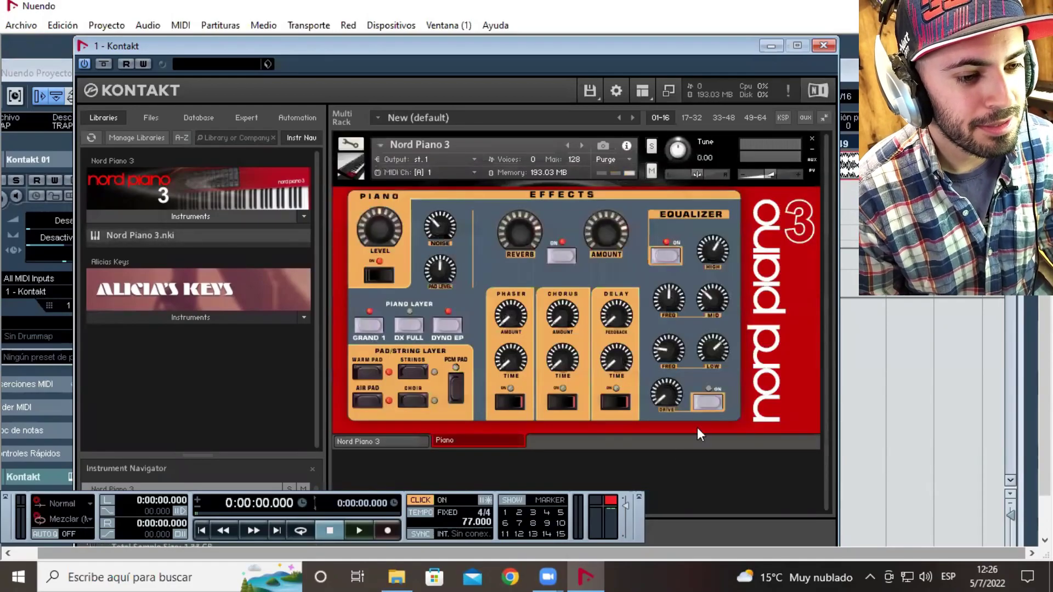
Switch off Nord Piano 3's Dyno EP and Warm Pad layers, and enable monitoring on the Kontakt 01 track.
left_click(445, 326)
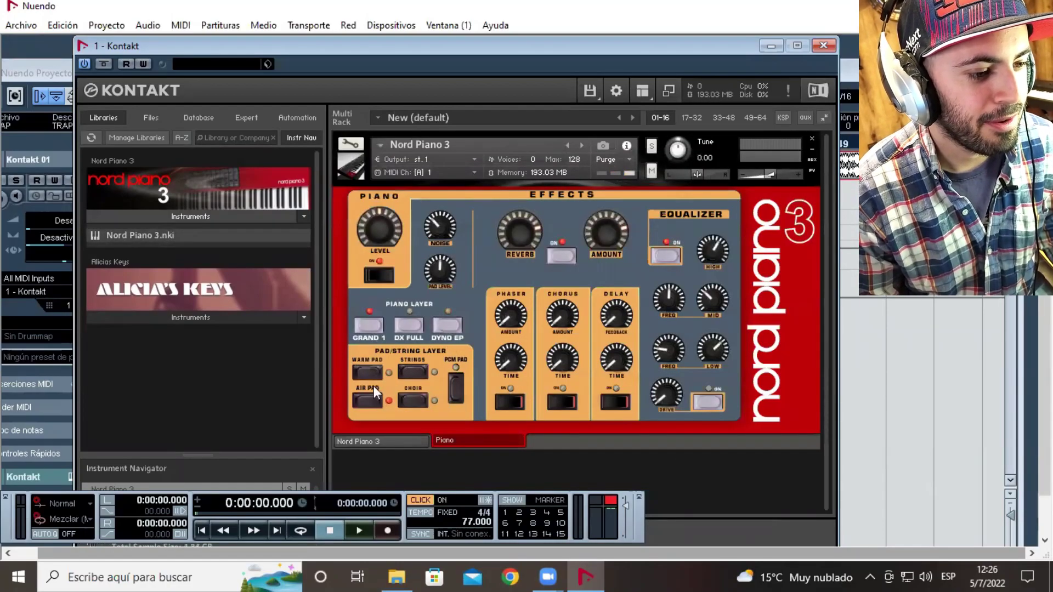
left_click_drag(774, 176, 782, 173)
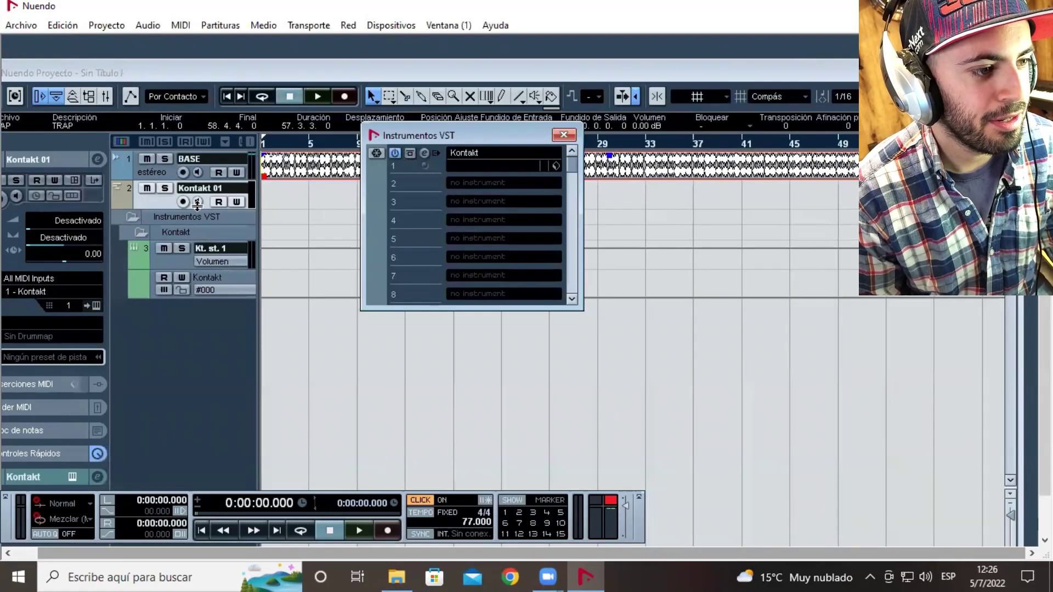
left_click(197, 202)
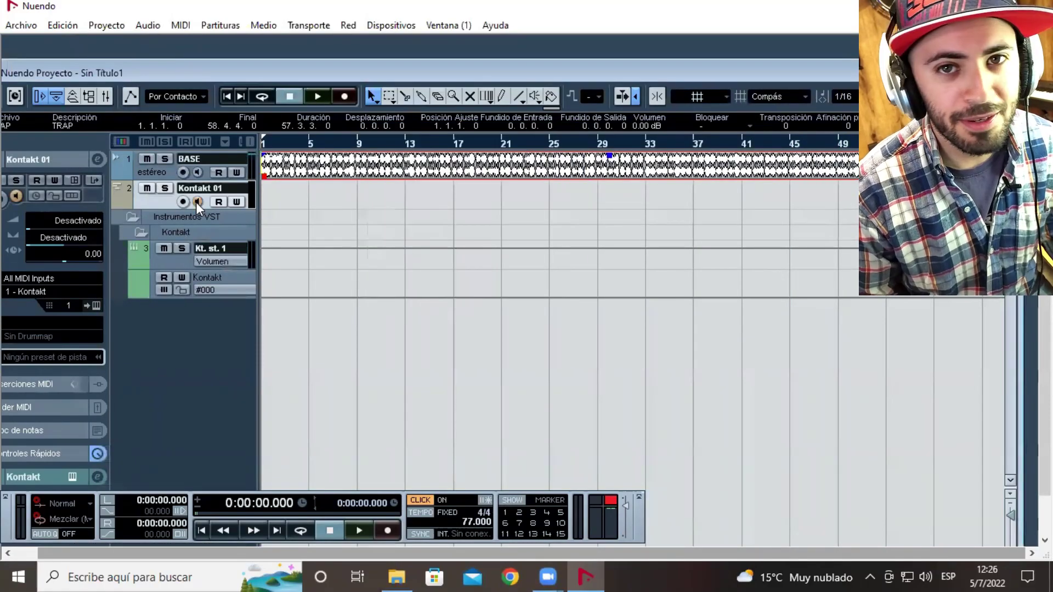
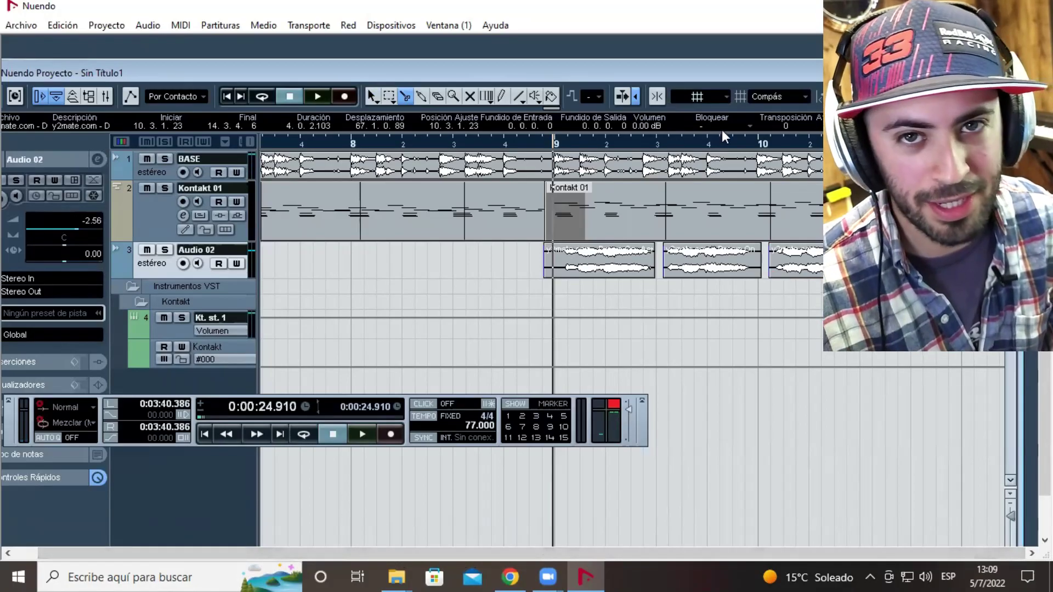
Play the project from just before bar 10 to hear the base, piano and Audio 02 tracks together.
left_click(743, 143)
key("space")
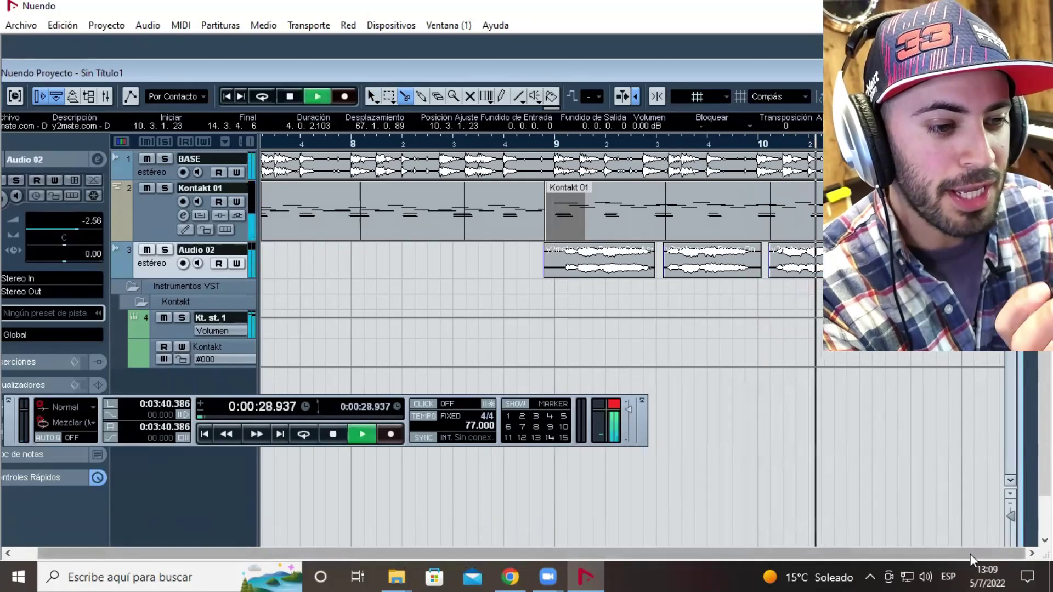
key("space")
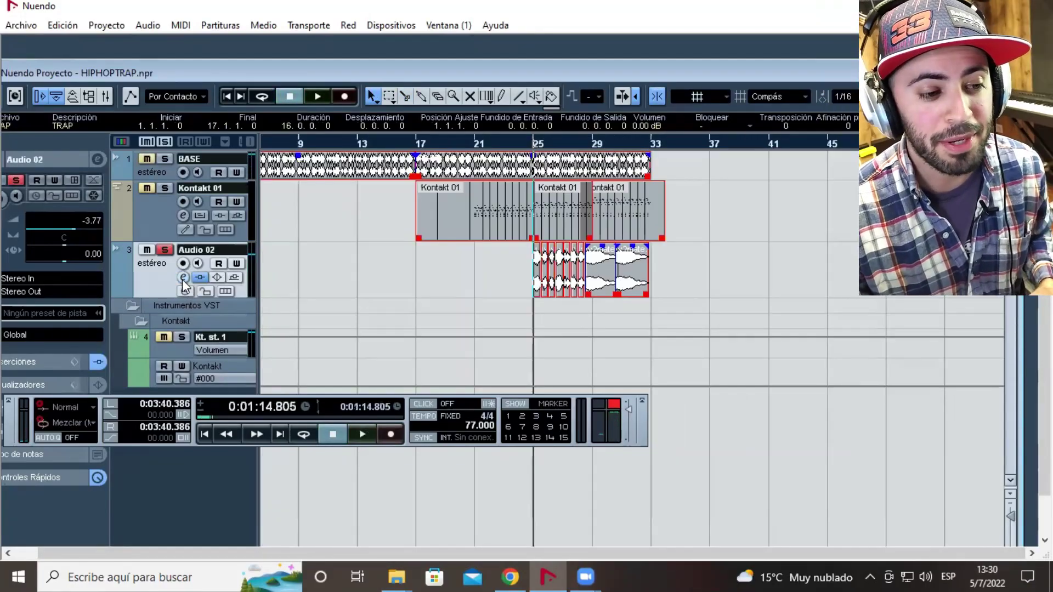
Open the MonoDelay insert on the Audio 02 track, play the soloed track through it, and close the effect and channel windows.
left_click(184, 277)
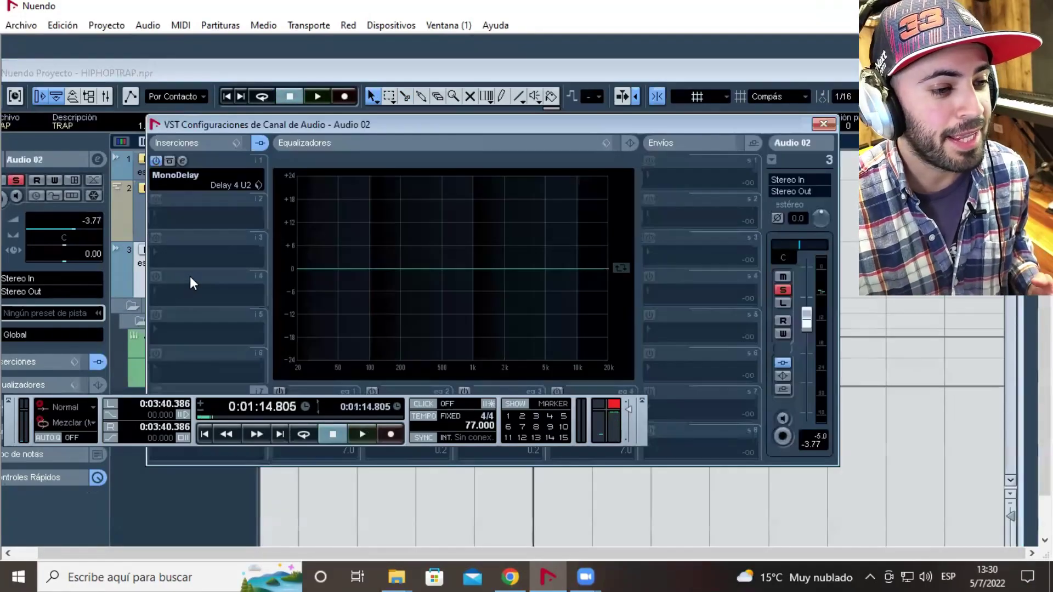
left_click(184, 160)
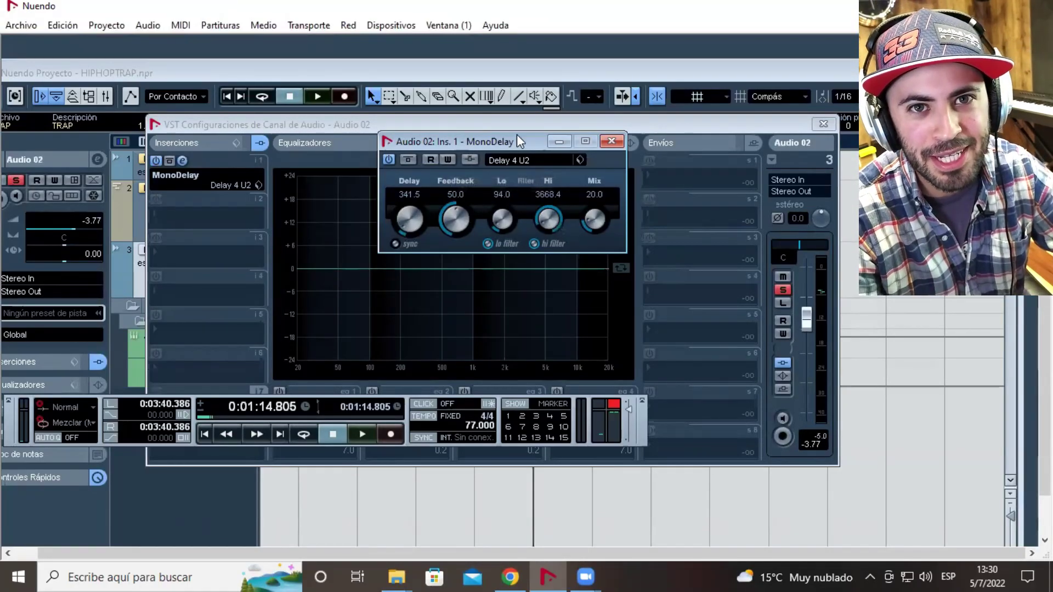
key("space")
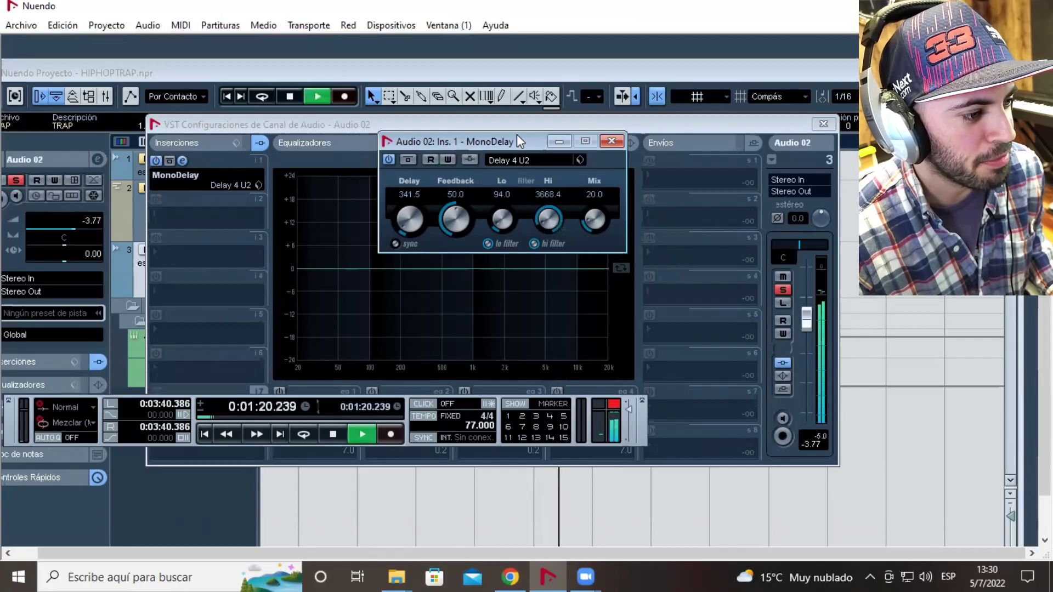
left_click(617, 142)
left_click(824, 124)
key("space")
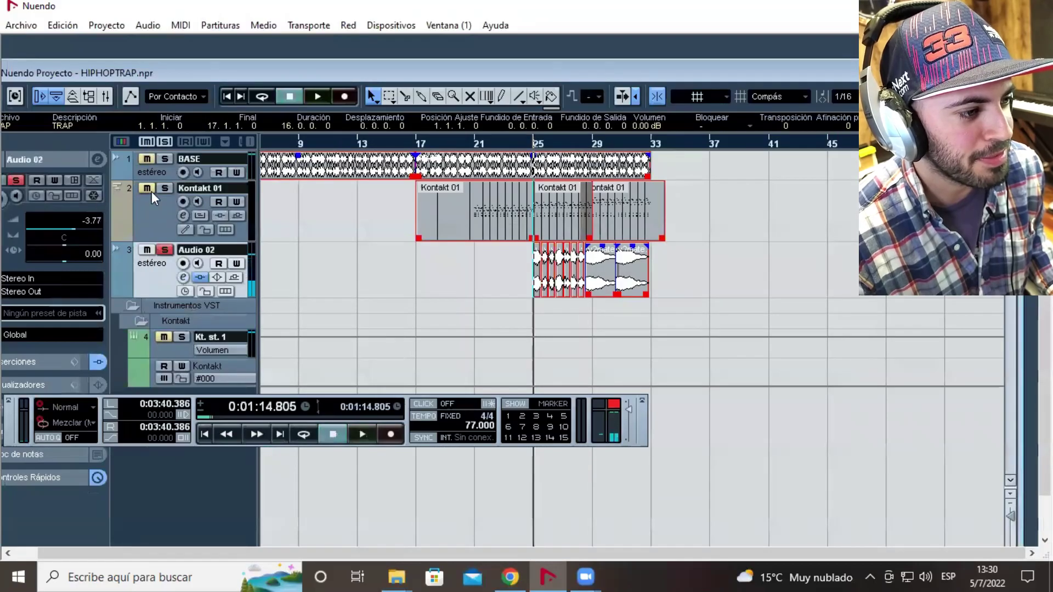
Take the Audio 02 track out of solo and play it with the base and piano from bar 25.
left_click(163, 250)
key("space")
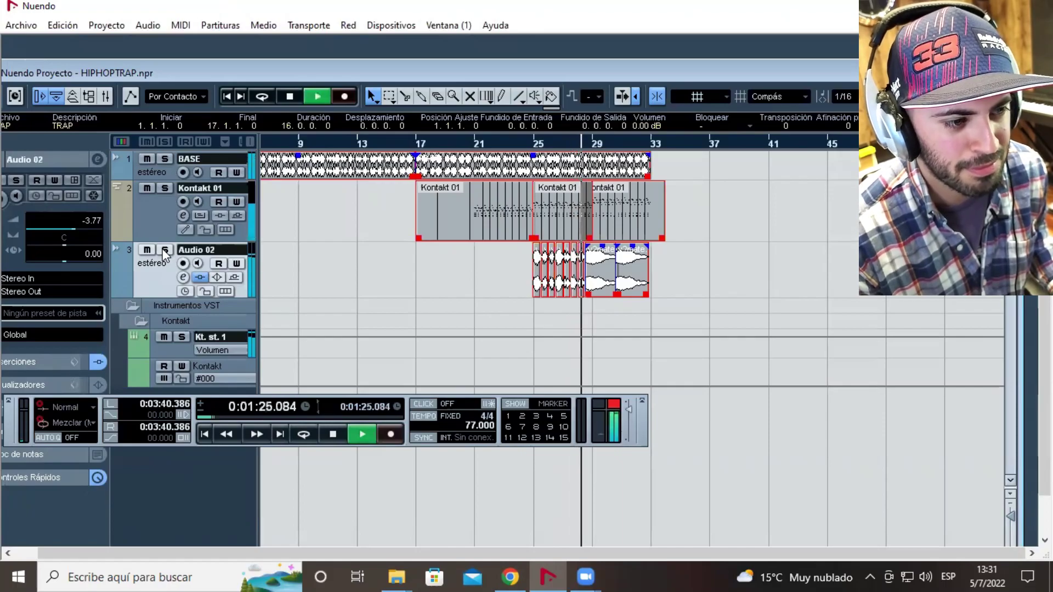
left_click(164, 250)
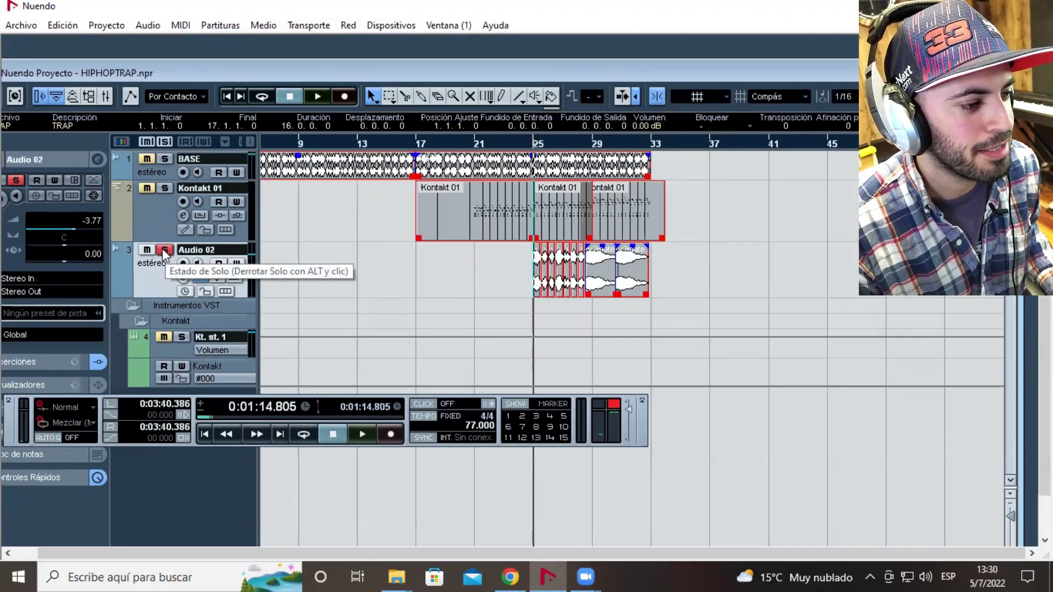
left_click(164, 251)
key("space")
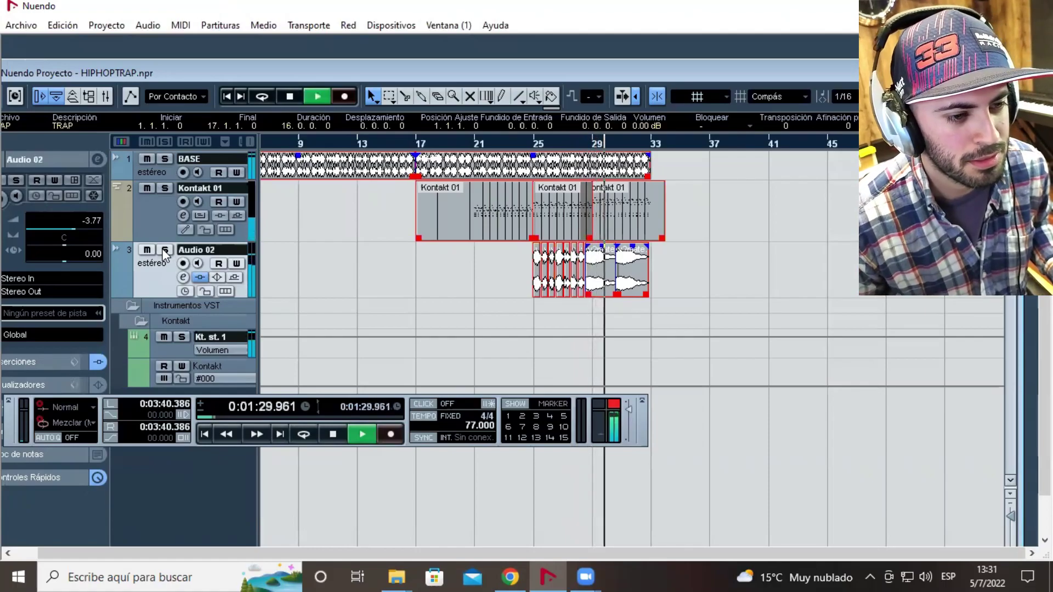
key("space")
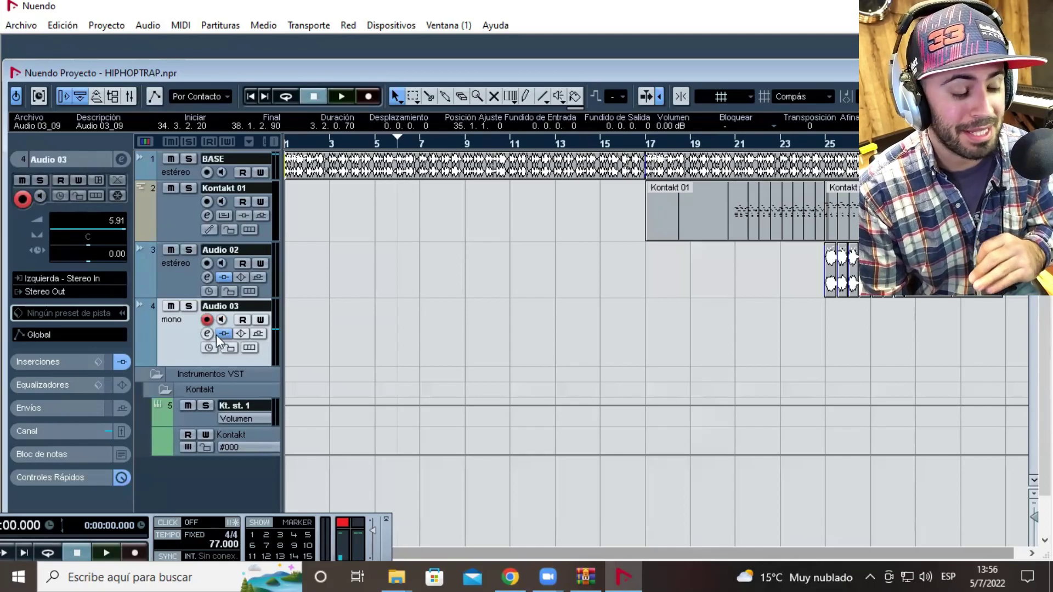
Open the Auto-Tune Evo insert on the Audio 03 vocal track to review its pitch correction settings.
left_click(217, 335)
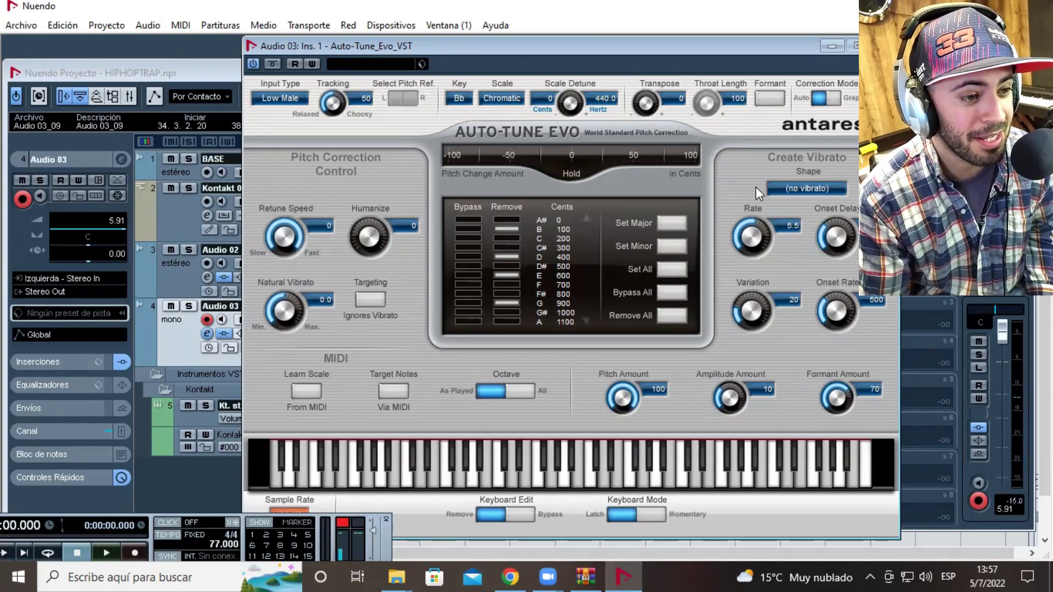
left_click(207, 325)
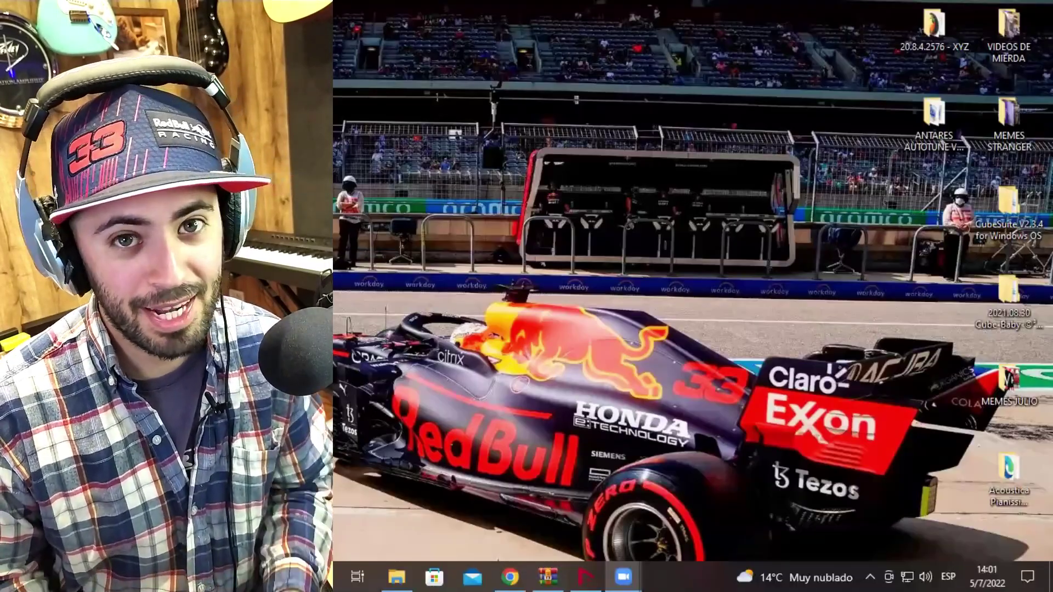
Bring the Nuendo project back on screen and open a blank Notepad (Bloc de notas) document over it.
left_click(585, 577)
key("super")
type("bloc")
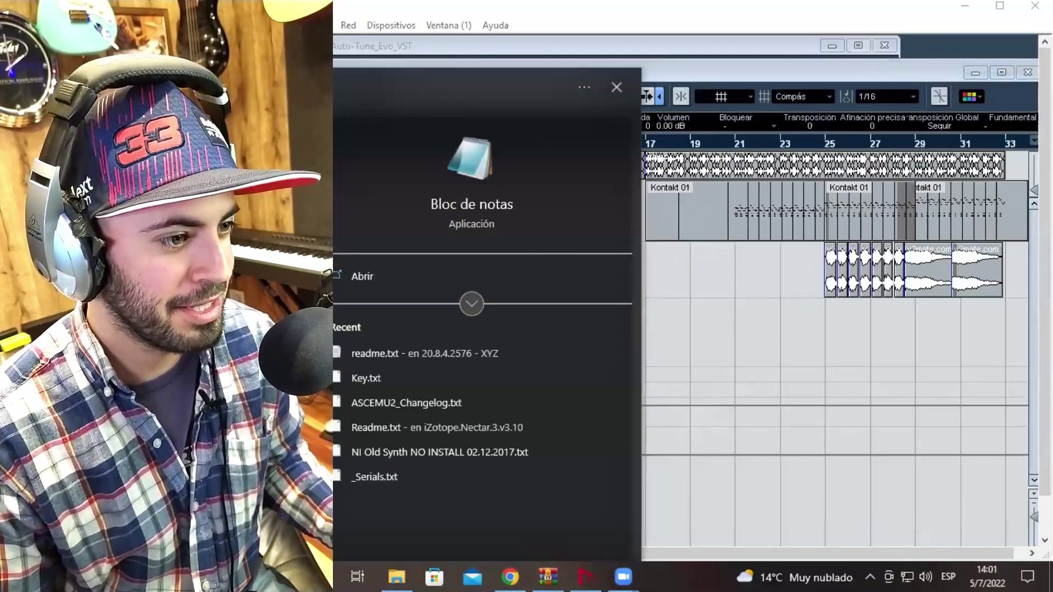
key("Return")
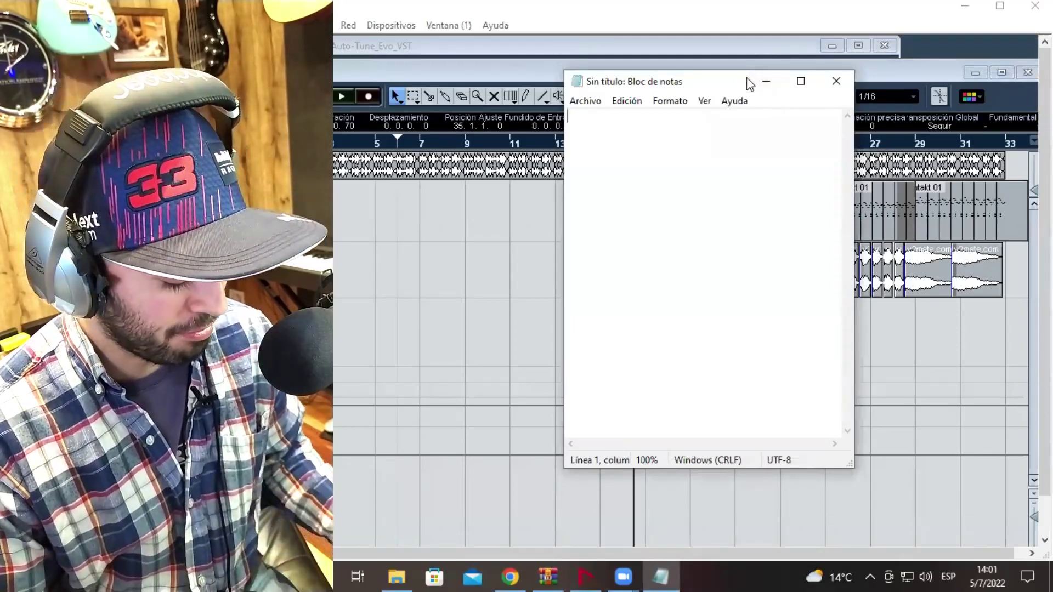
List the lyric topics CHICAS, BARRIO, DINERO and PODER in capitals, with a blank line between each.
type("chicas")
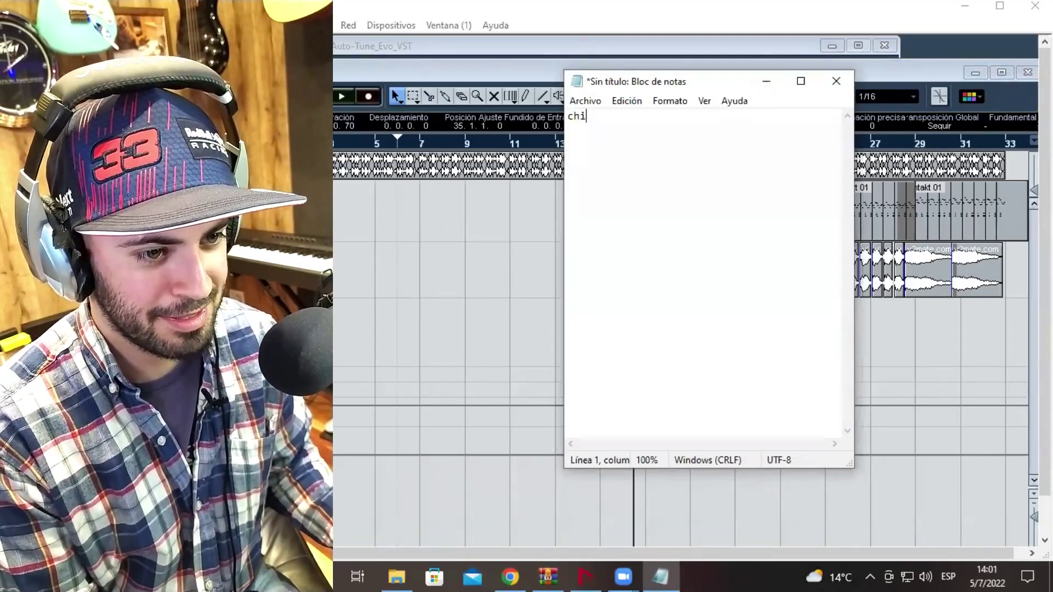
key("BackSpace")
key("BackSpace")
key("BackSpace")
type("CHICAS  ")
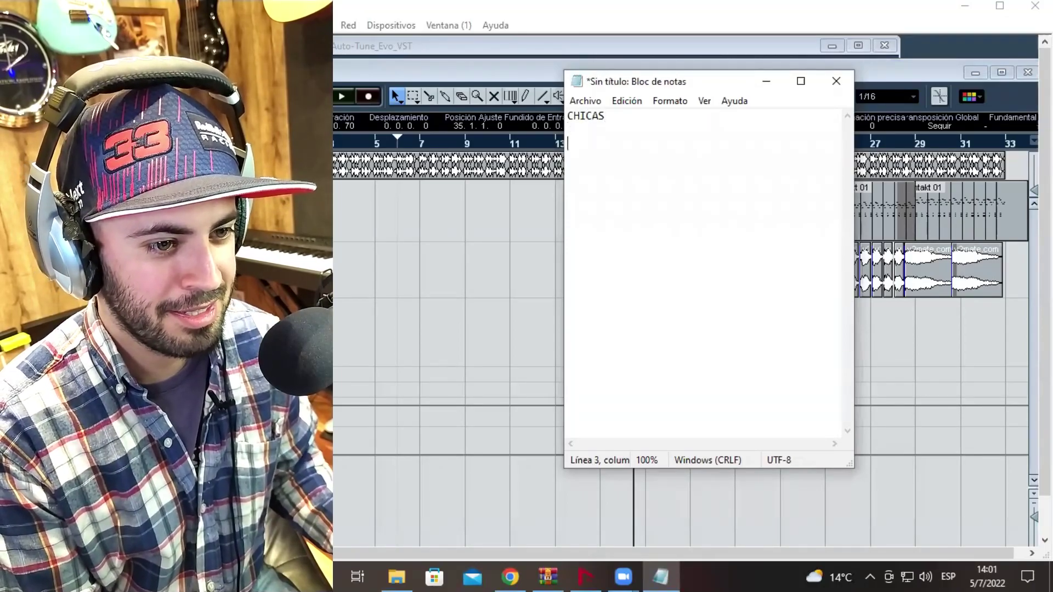
type("BARRIO  ")
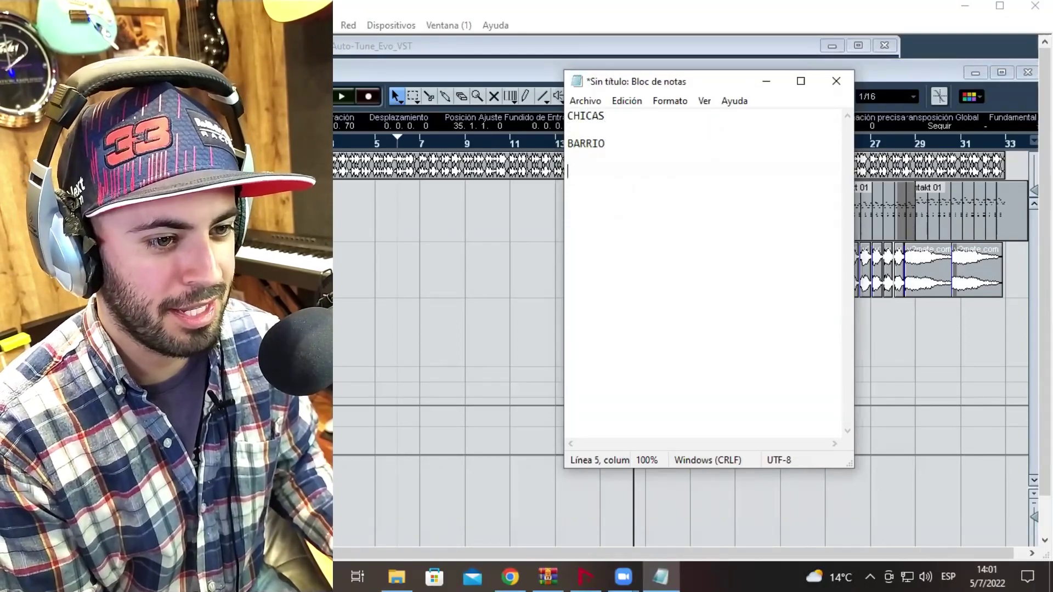
type("DINERO")
key("Return")
key("Return")
type("PODER")
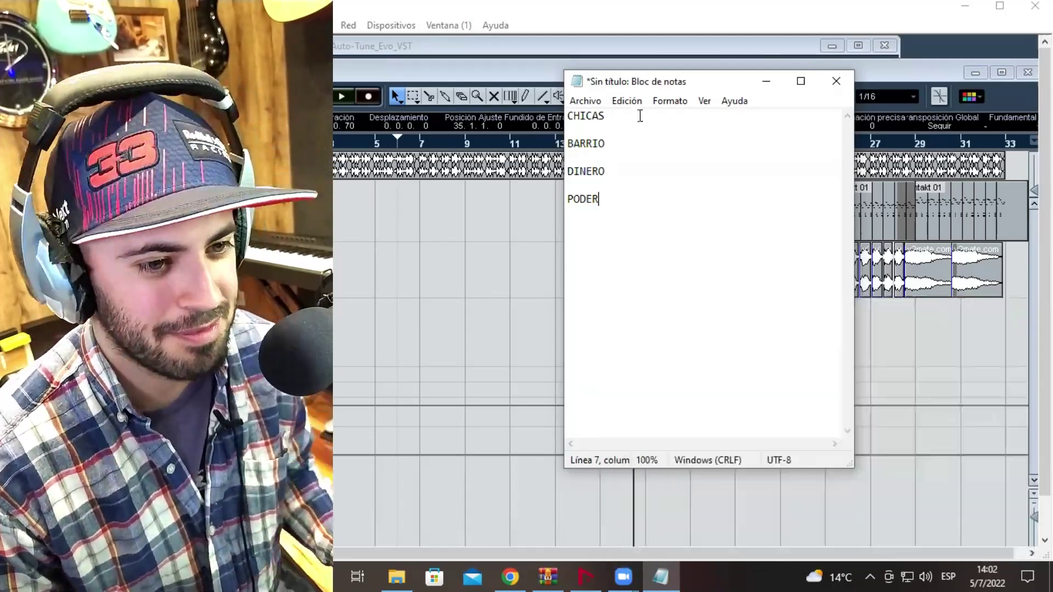
Expand the first topic into the lyric line "todas las CHICAS quieren poder en la mesa" and start a new line below it.
left_click(570, 115)
type("todas las")
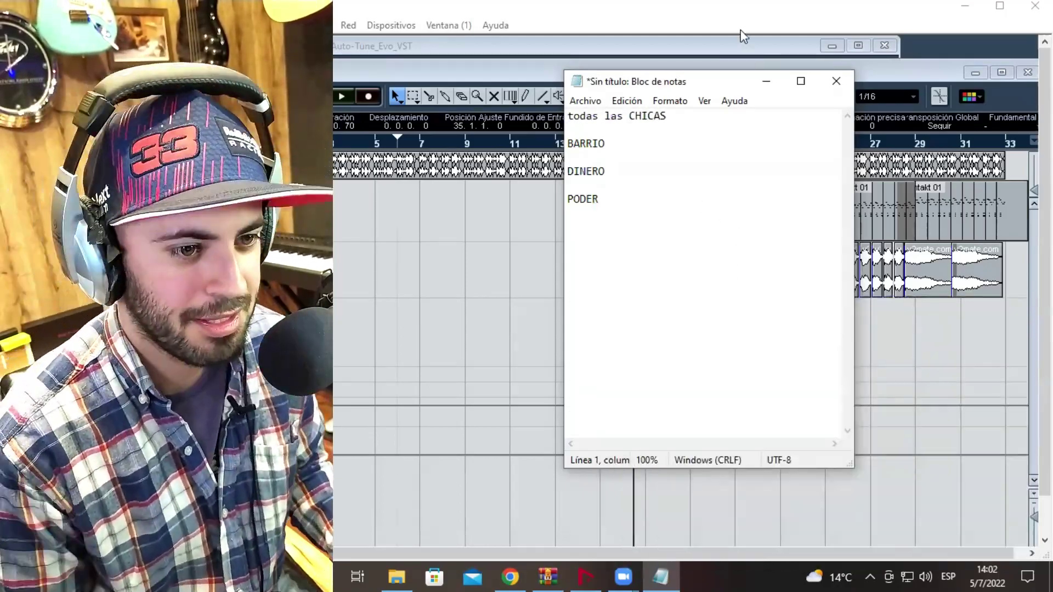
key("End")
type("quieren poder en la mesa")
key("Return")
type("agachate y dame pla")
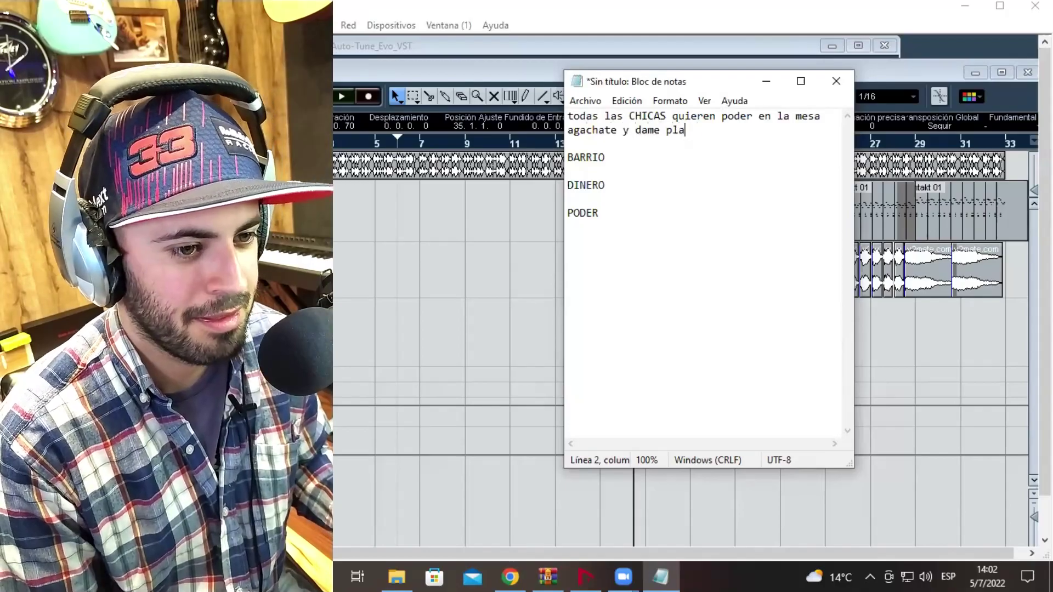
key("BackSpace")
key("BackSpace")
key("BackSpace")
key("BackSpace")
key("BackSpace")
key("BackSpace")
key("BackSpace")
key("BackSpace")
key("BackSpace")
key("BackSpace")
key("BackSpace")
key("BackSpace")
key("BackSpace")
key("BackSpace")
key("BackSpace")
key("BackSpace")
key("BackSpace")
key("BackSpace")
key("BackSpace")
Continue the verse with "vos pasame plata abajo de la mesa", "acá en el barrio nos baleamos con violencia" and "ya todo sea por poder chicas".
type("vos pasame plata abajo de la mesa")
key("Return")
type("acá en el barrio no nos")
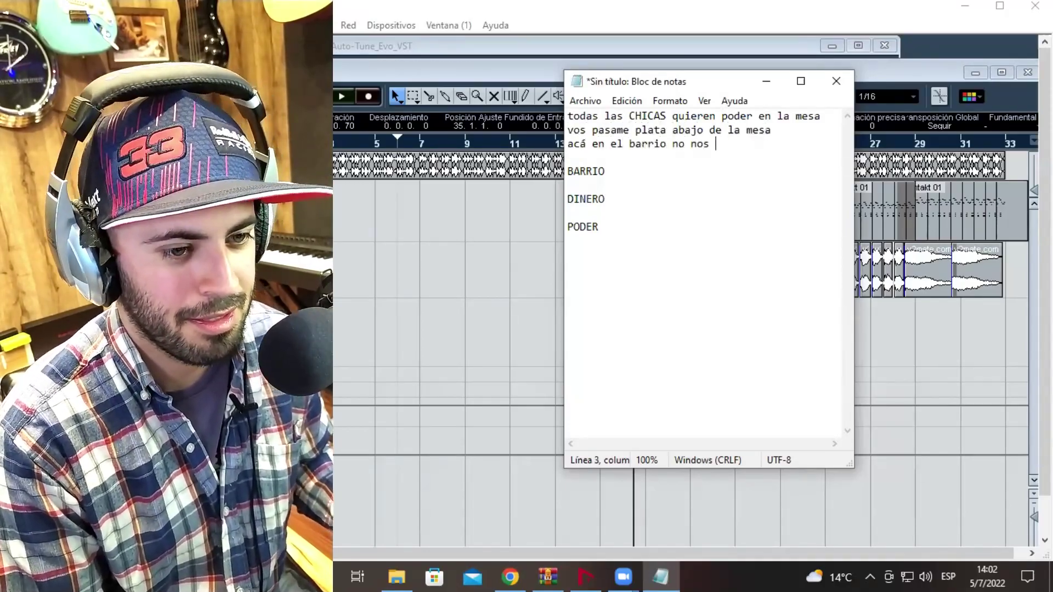
key("BackSpace")
key("BackSpace")
key("BackSpace")
key("BackSpace")
key("BackSpace")
type("s baleamos ")
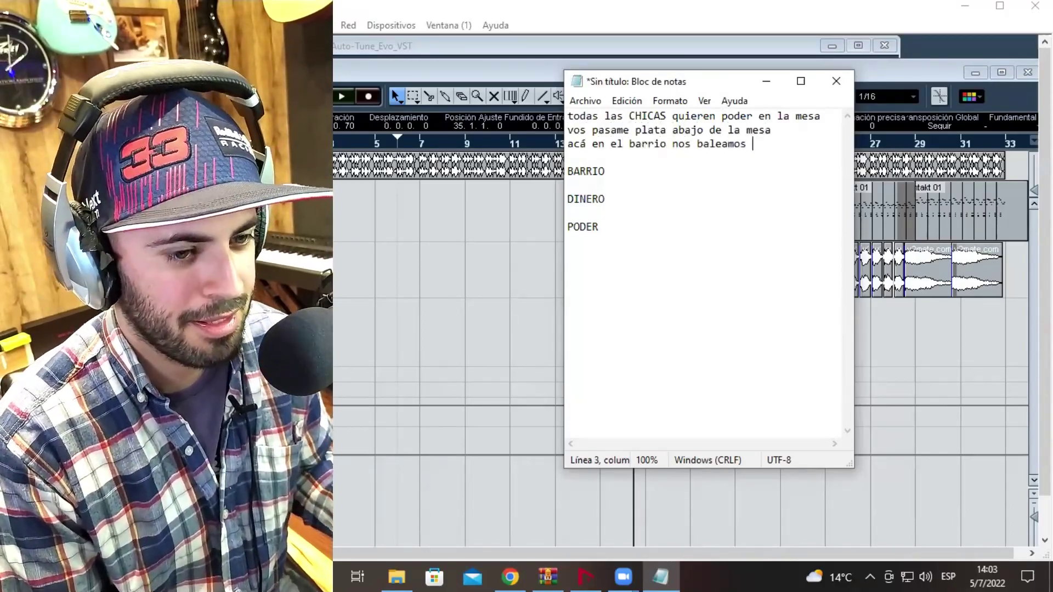
type("con violencia")
key("Return")
type("ya todo sea por poder chicas")
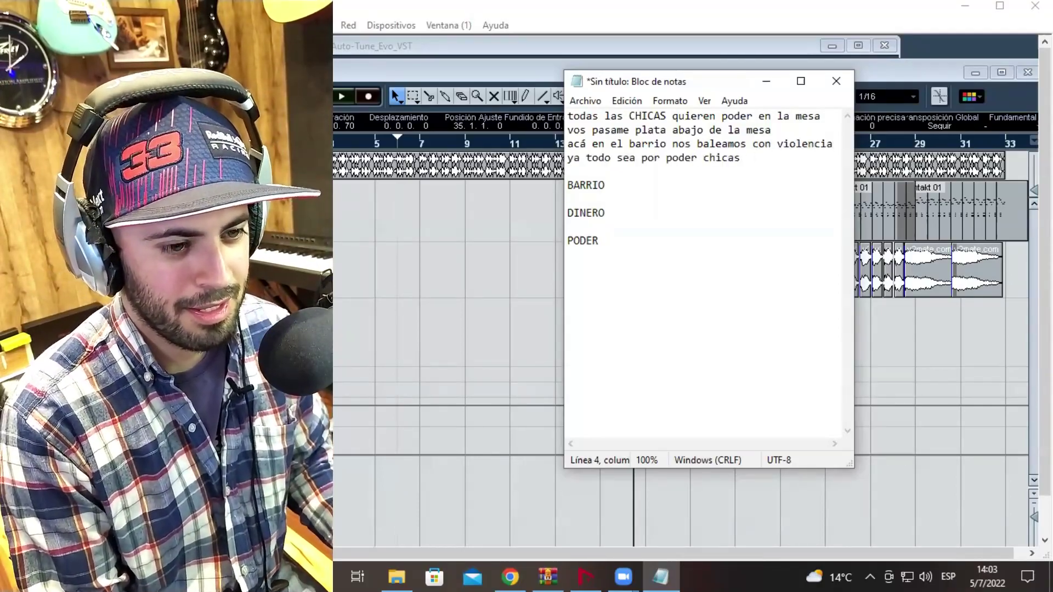